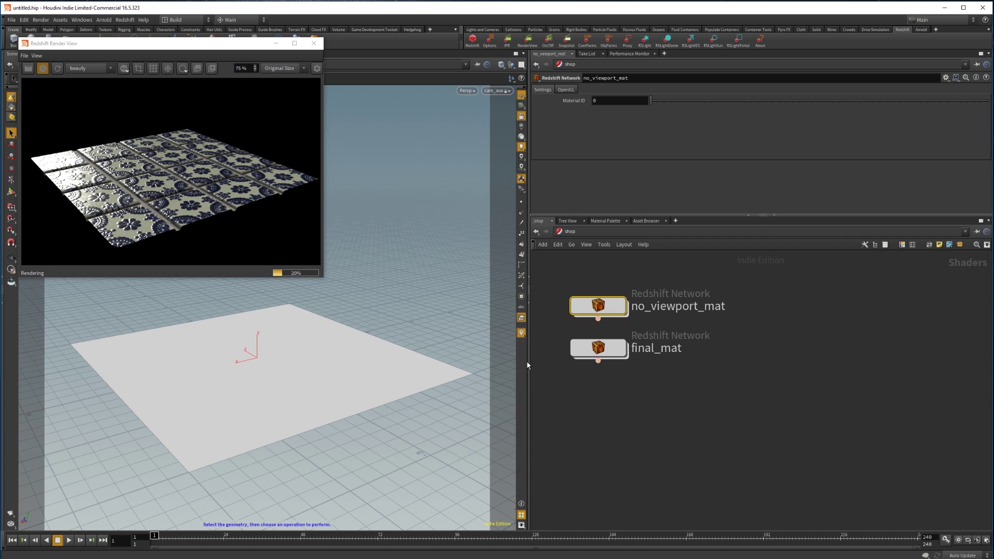
- Assign final_mat to the plane, preview Displacement Scale at 1.04, then reset it to default
left_click_drag(596, 351, 410, 355)
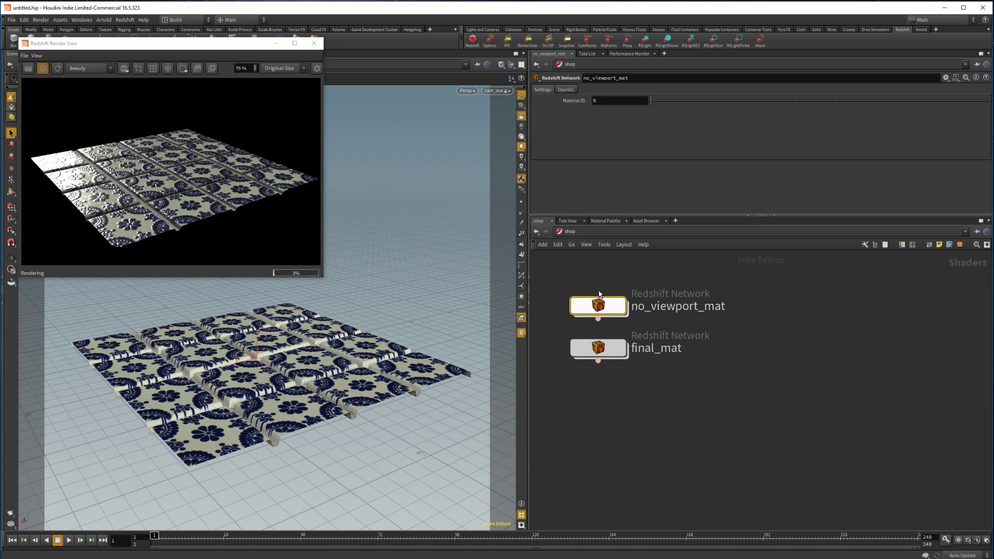
left_click(598, 348)
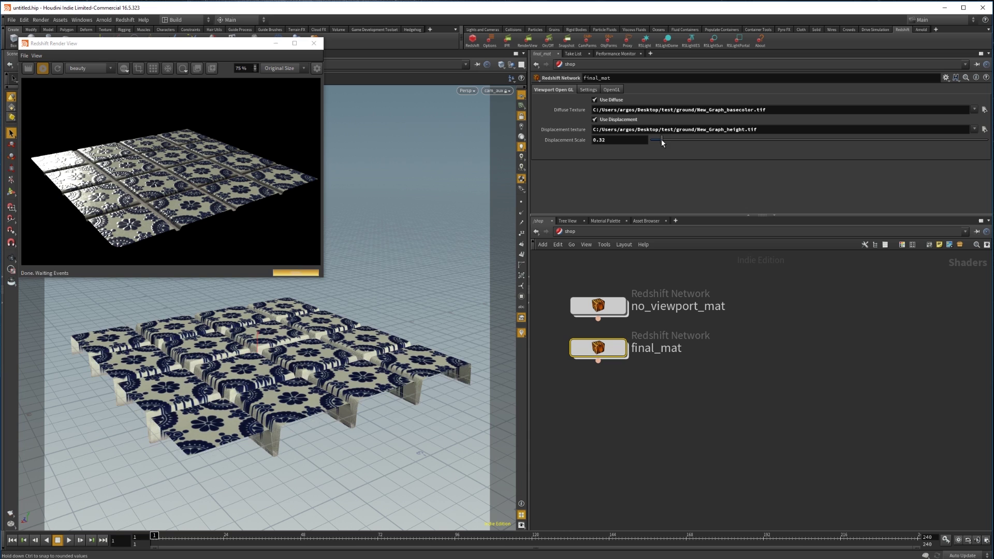
left_click_drag(665, 144, 685, 141)
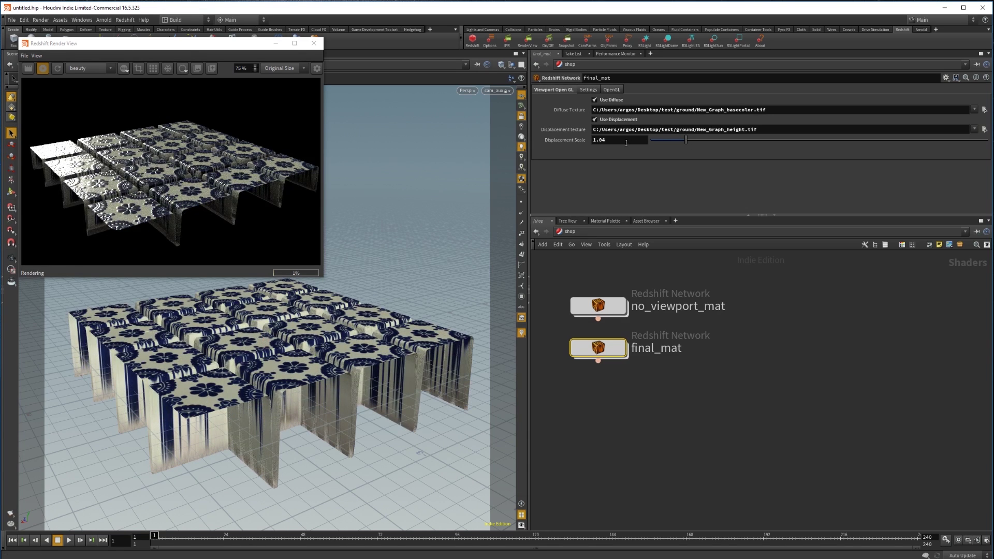
middle_click(542, 141, "ctrl")
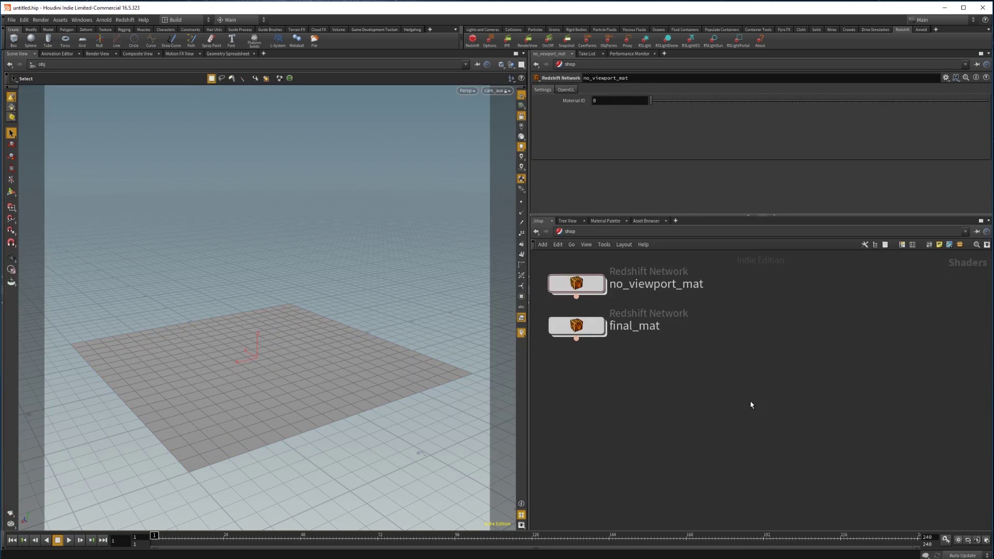
- Create a Redshift Network node in /shop and dive inside it
key("Tab")
type("red")
key("Return")
left_click(750, 401)
double_click(750, 401)
- Wire a new RS Material into the Surface output and assign redshift_vopnet1 to the plane
key("Tab")
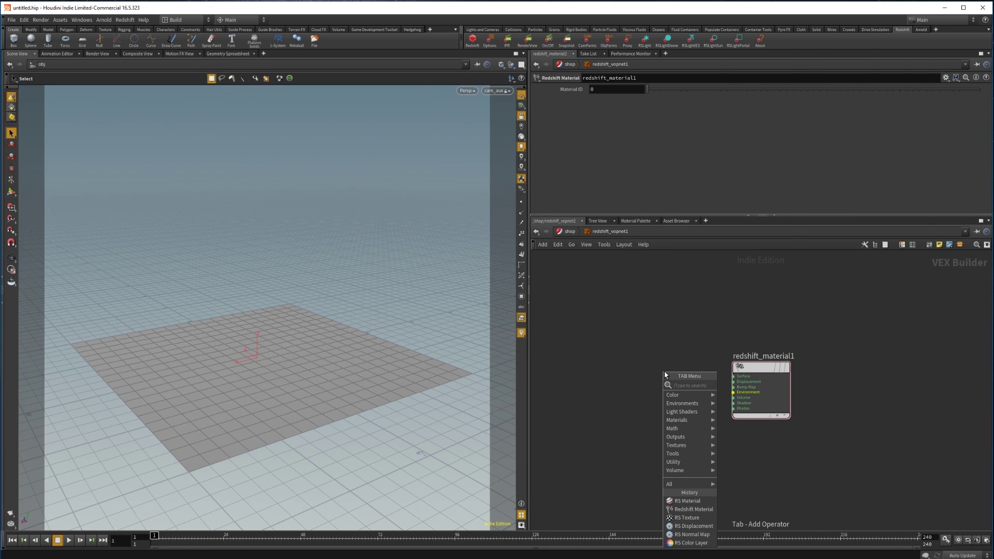
type("rsma")
key("Return")
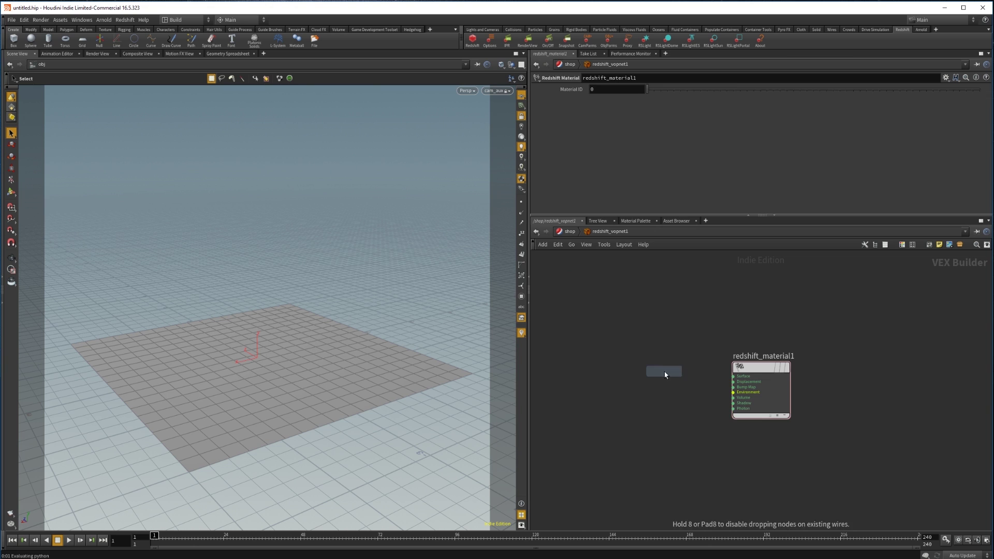
left_click(665, 373)
left_click(692, 380)
left_click(733, 377)
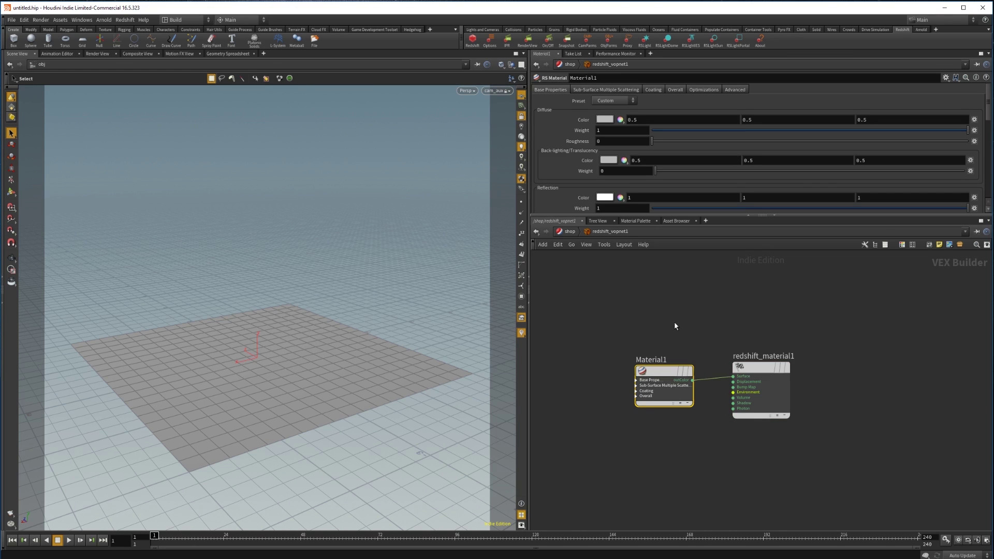
left_click(572, 233)
left_click_drag(742, 400, 302, 365)
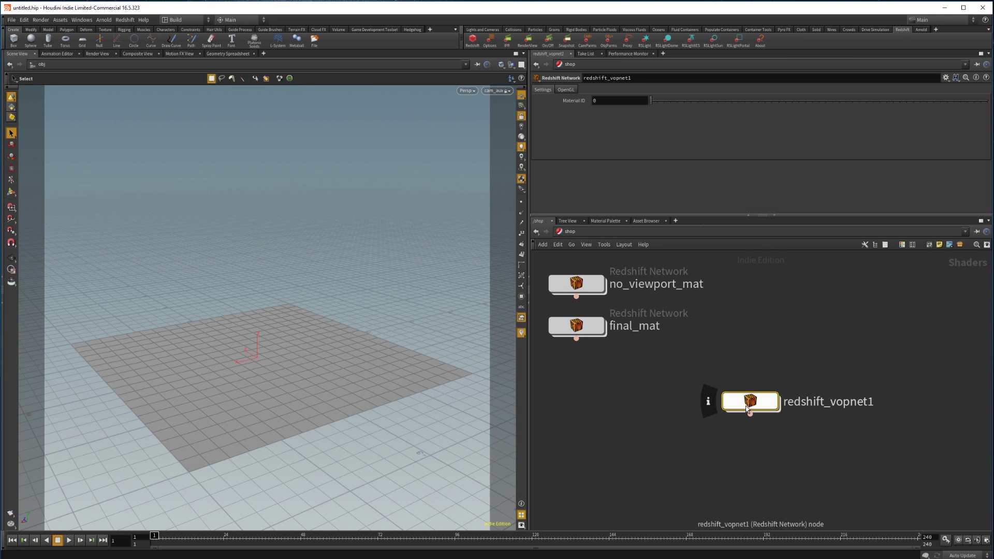
- Move redshift_vopnet1 beside the other networks and open its Edit Parameter Interface
left_click(674, 438)
left_click_drag(756, 404, 682, 388)
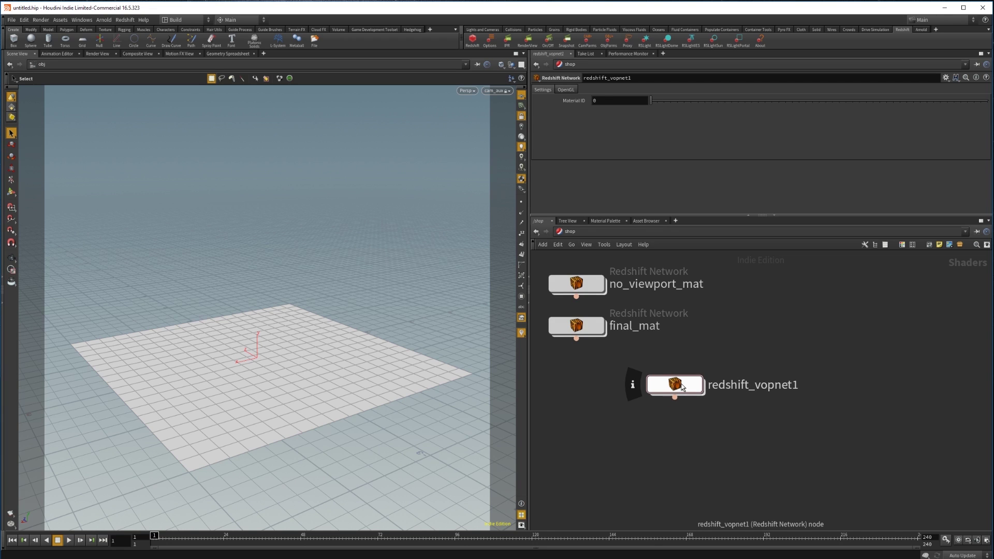
right_click(682, 387)
mouse_move(715, 419)
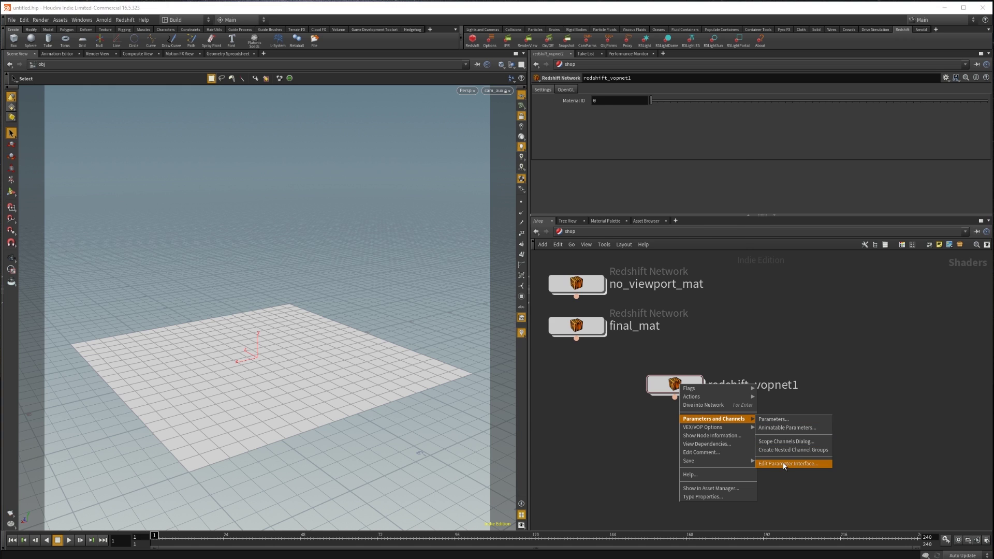
left_click(783, 464)
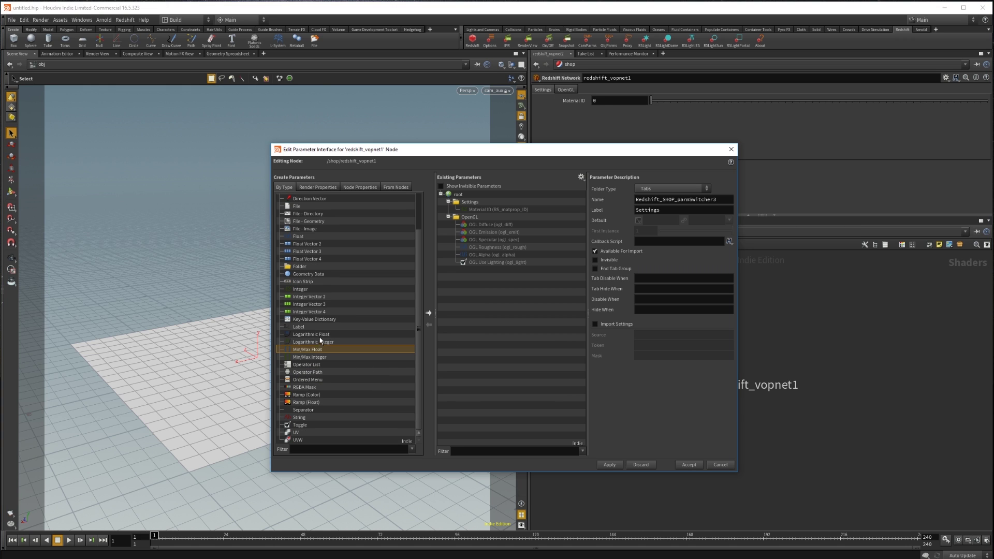
- Add a Folder holding a Toggle and a File - Image parameter
left_click_drag(299, 310, 474, 200)
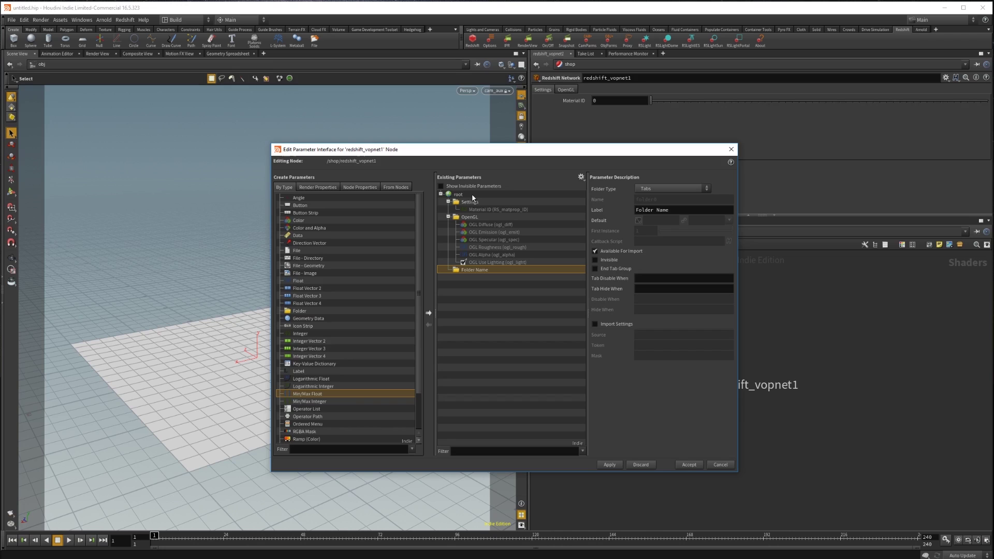
scroll(321, 395, "down", 2)
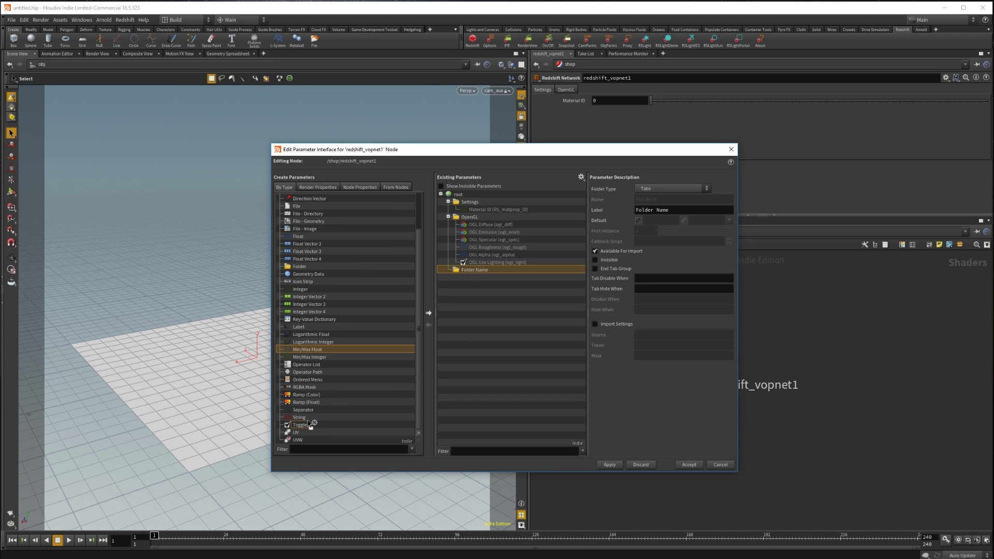
left_click_drag(307, 425, 470, 272)
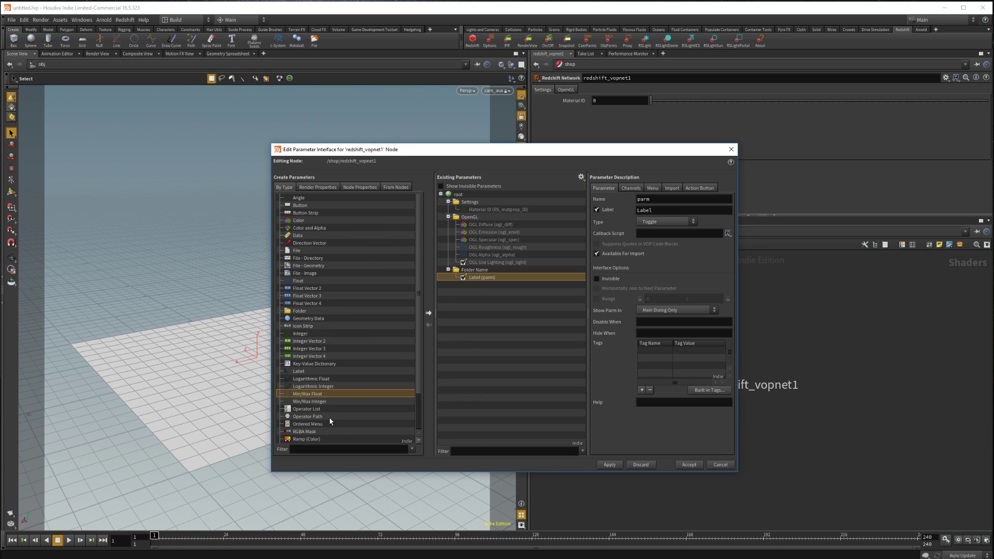
left_click_drag(307, 274, 481, 274)
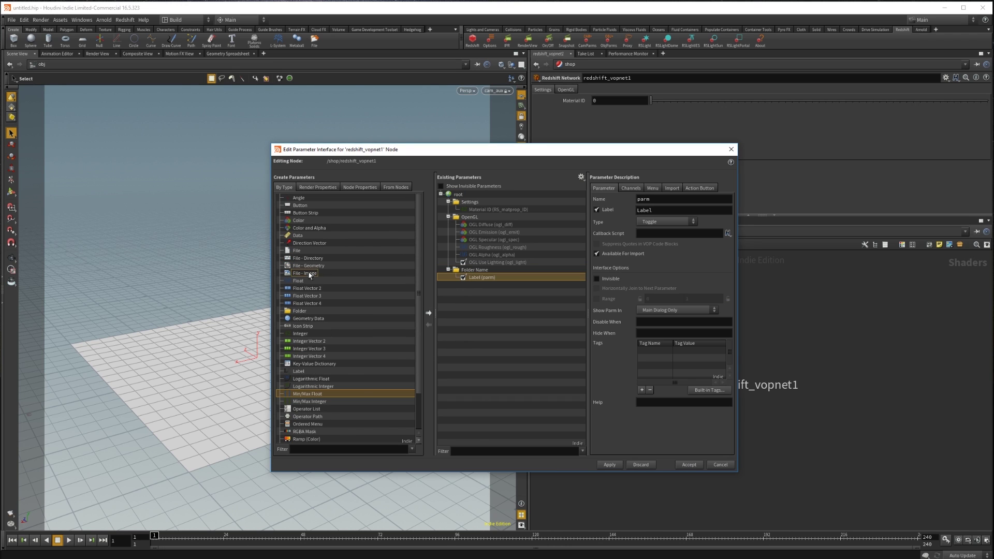
- Label the folder's toggle parameter 'use diffuse'
left_click(485, 277)
double_click(665, 208)
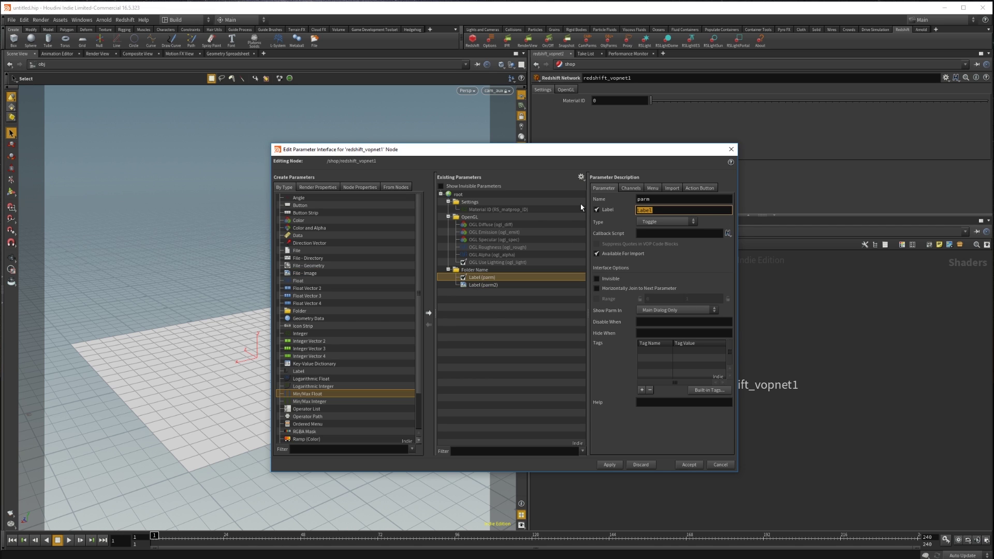
type("use diffuse")
key("Return")
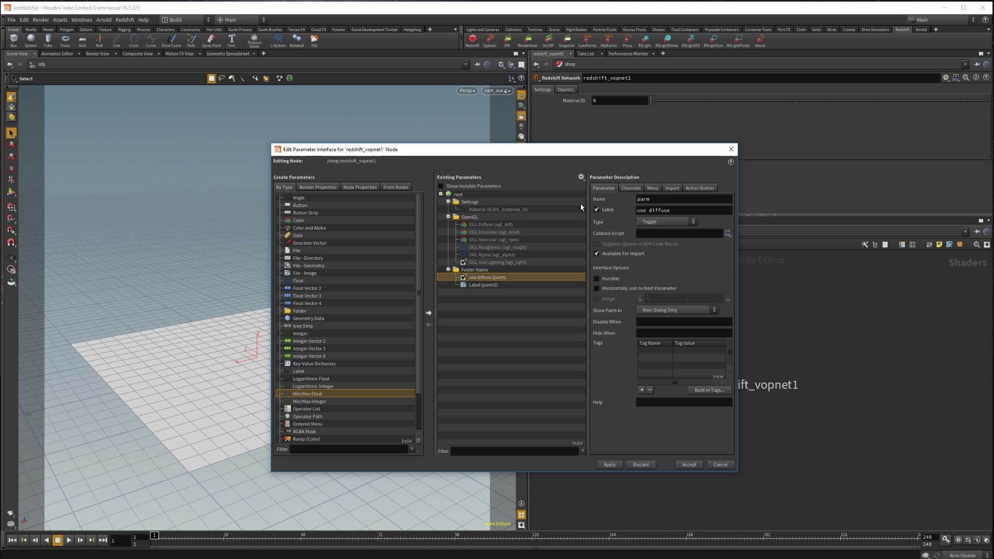
- Tag the toggle with the Use Diffuse Map built-in tag, ogl_use_tex, value 1
left_click(700, 390)
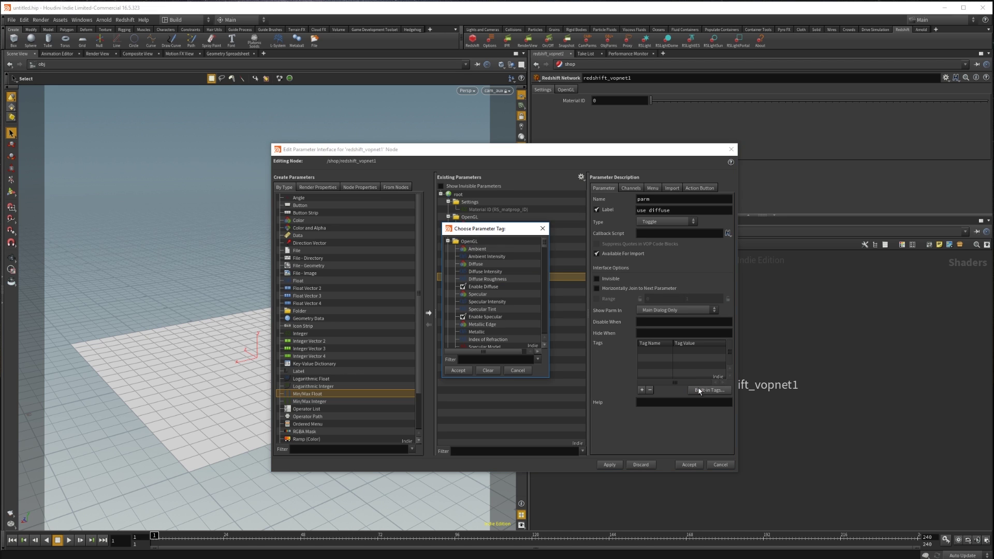
left_click(519, 358)
type("ff")
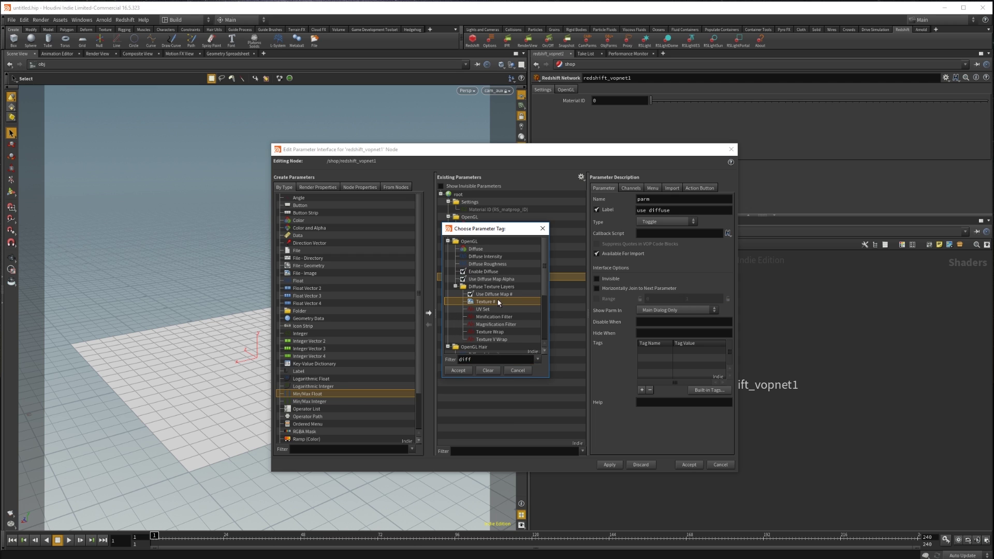
left_click(498, 295)
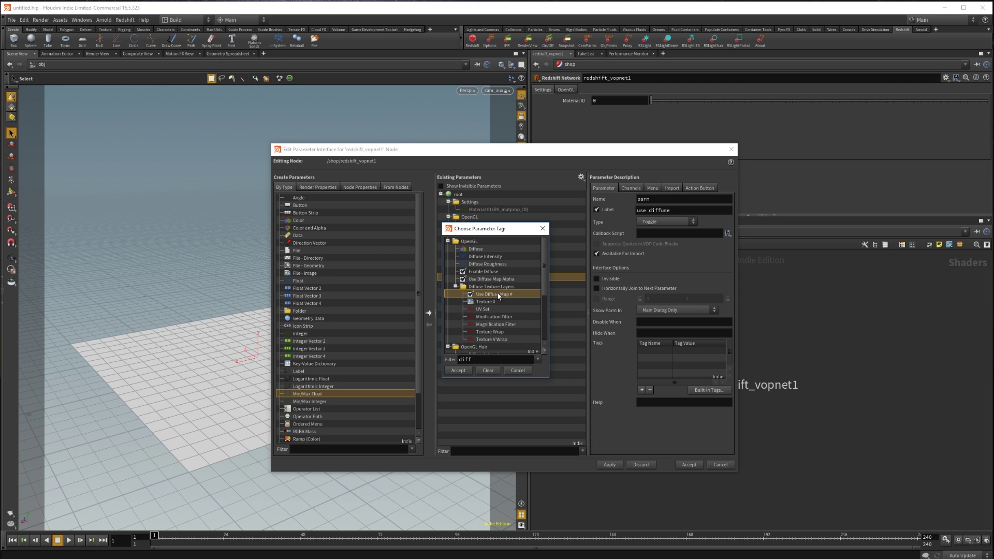
left_click(463, 369)
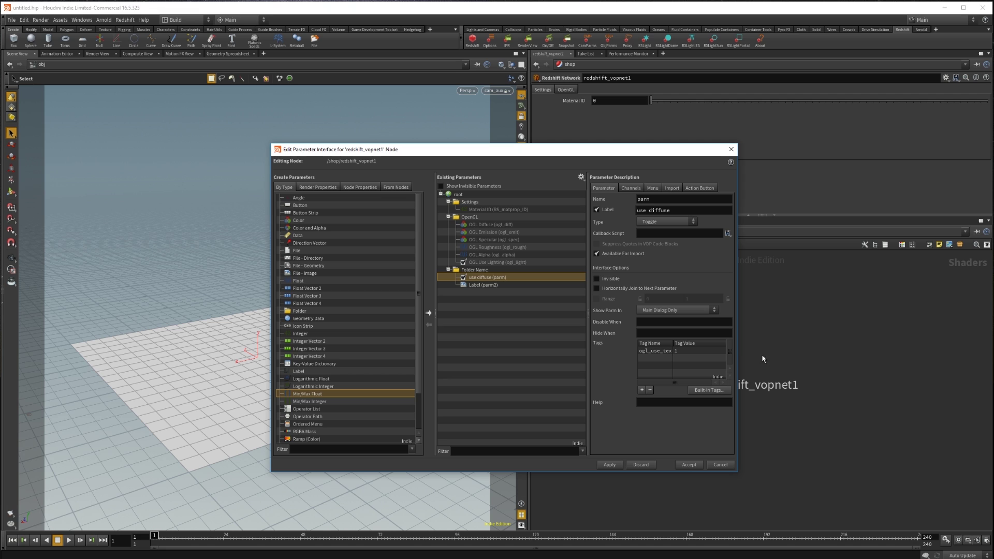
double_click(664, 352)
type("#")
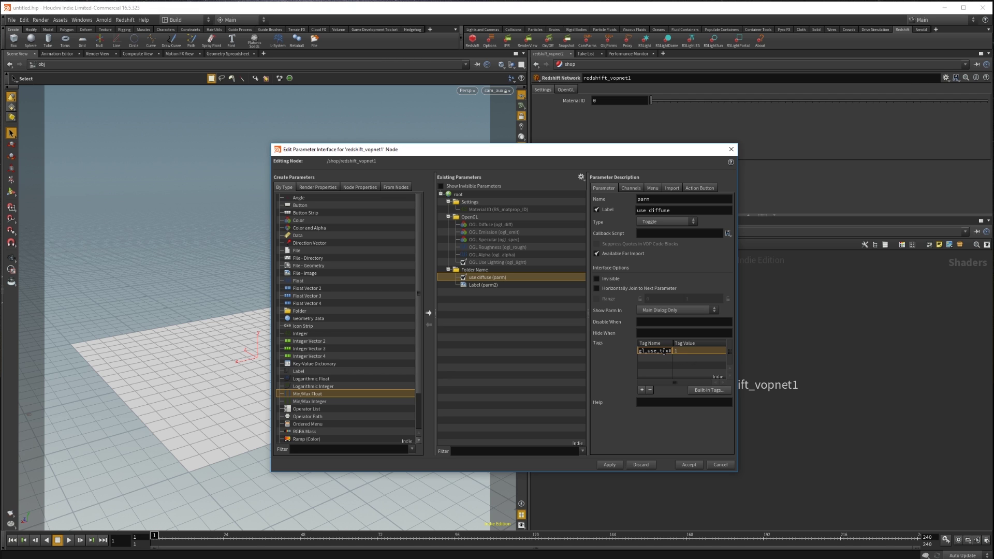
key("Return")
- Label the image-file parameter 'Diffuse Map'
left_click(501, 285)
double_click(658, 211)
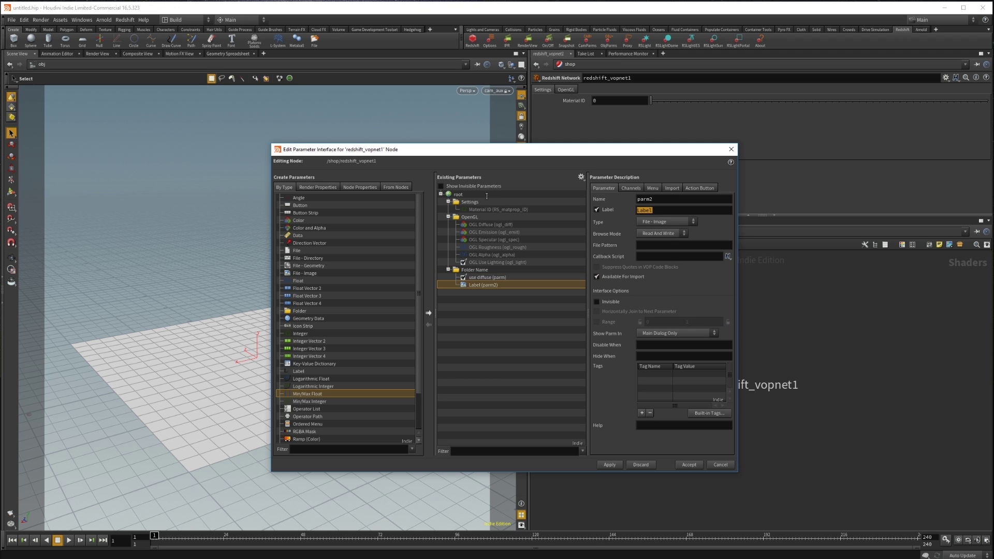
type("Diffuse Ma")
type("p")
key("Return")
- Add the OpenGL Texture # tag to Diffuse Map, named ogl_tex1
left_click(709, 413)
double_click(490, 301)
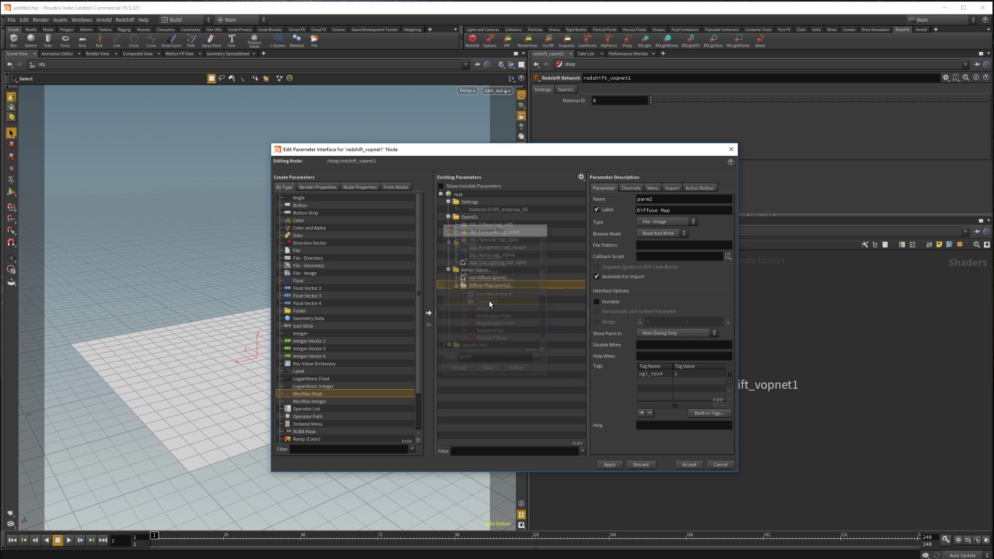
left_click(662, 372)
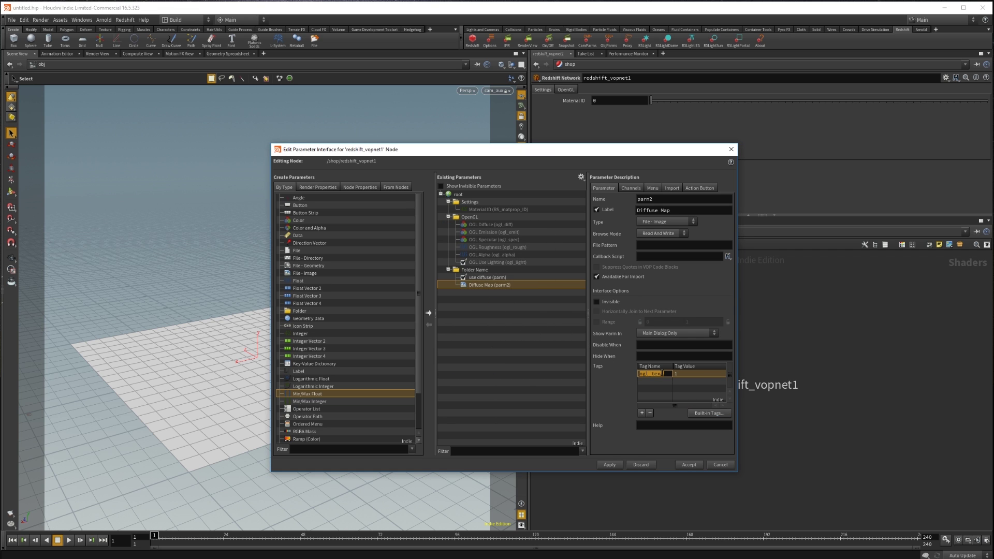
left_click(664, 373)
key("Return")
- Apply and accept the interface changes, then show the Folder Name parameters
left_click(614, 466)
left_click(683, 465)
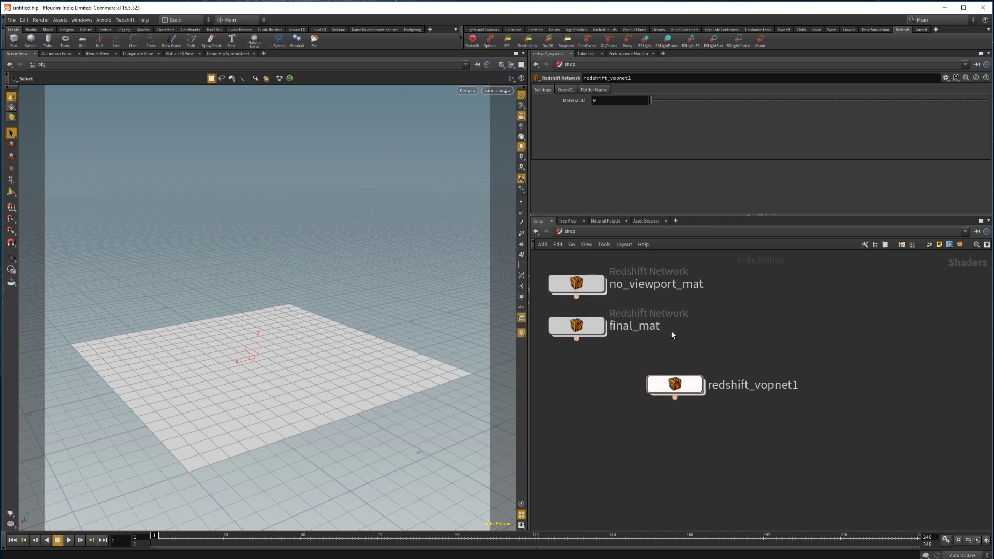
left_click(594, 89)
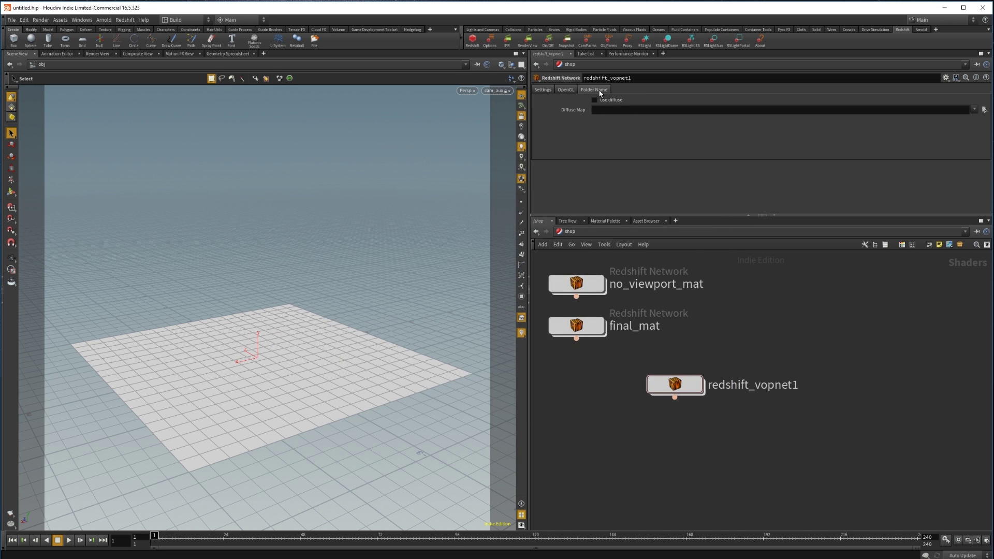
- Set Diffuse Map to New_Graph_basecolor.tif and view the tiled texture on the grid
left_click(984, 109)
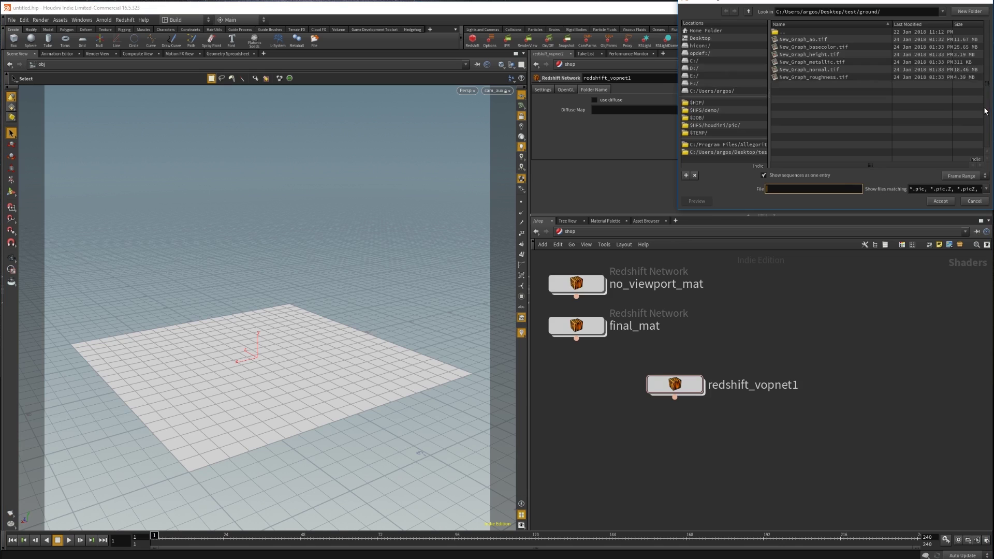
left_click(831, 46)
left_click(939, 203)
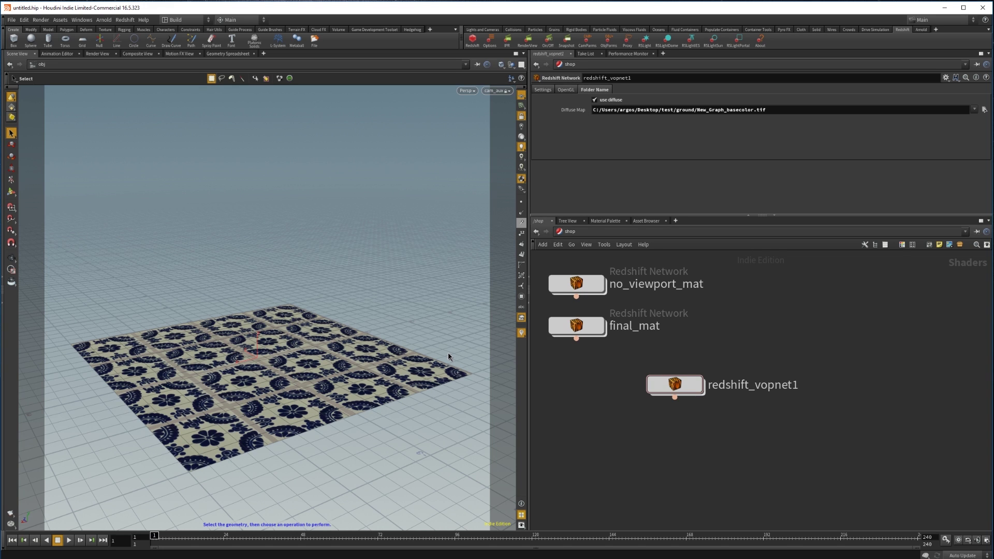
mouse_move(448, 353)
left_mouse_down()
mouse_move(350, 417)
mouse_move(404, 434)
left_mouse_up()
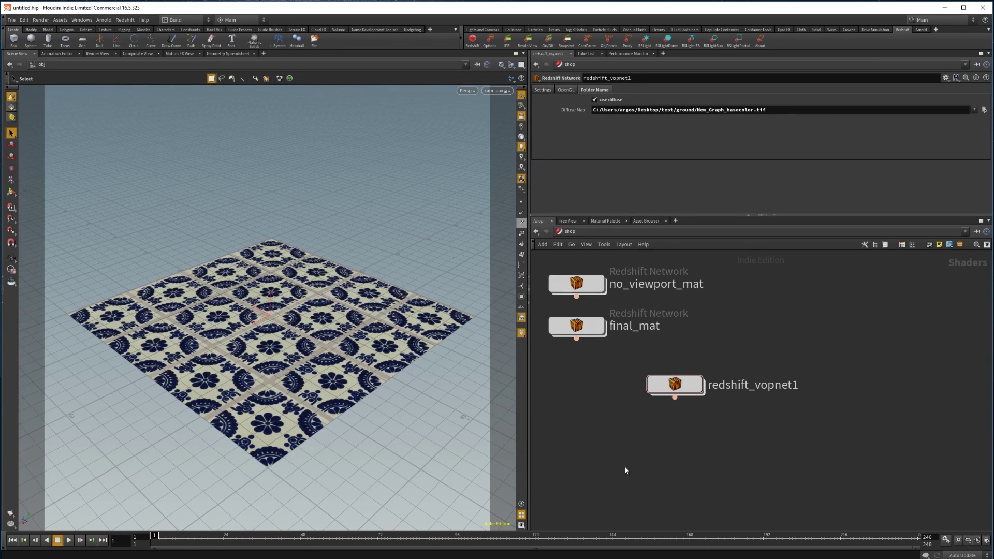
- Reopen redshift_vopnet1's parameter interface and add another toggle and file-image parameter
right_click(674, 386)
mouse_move(707, 422)
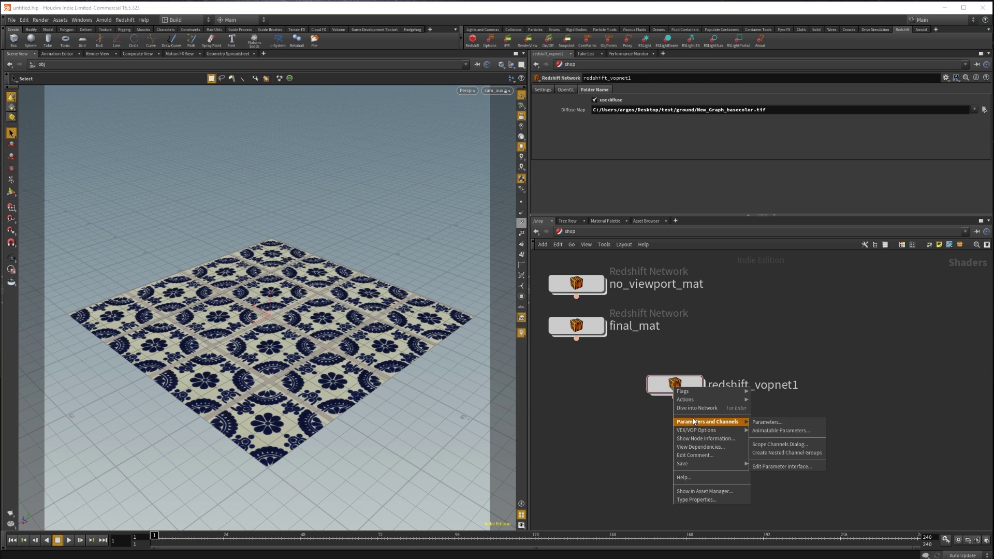
left_click(775, 466)
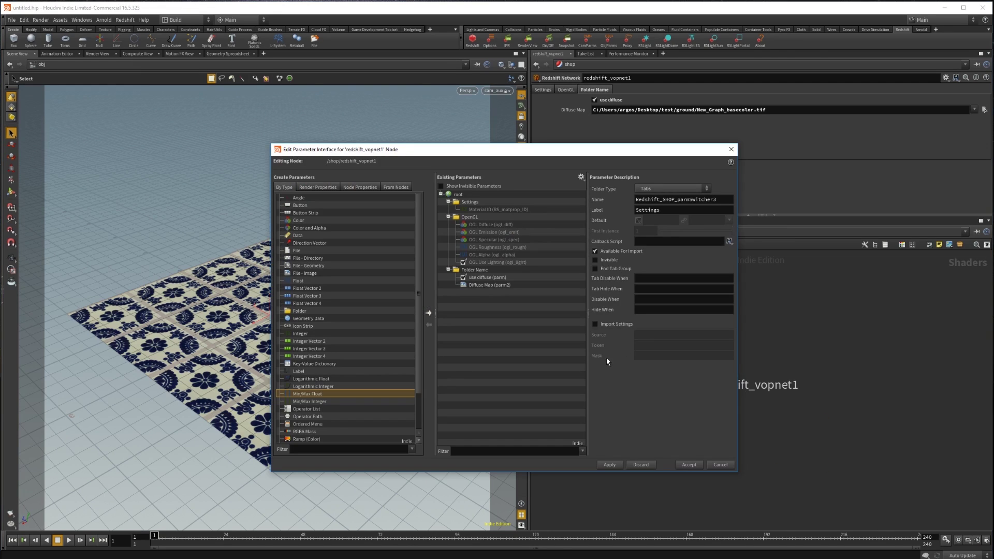
scroll(354, 373, "down", 2)
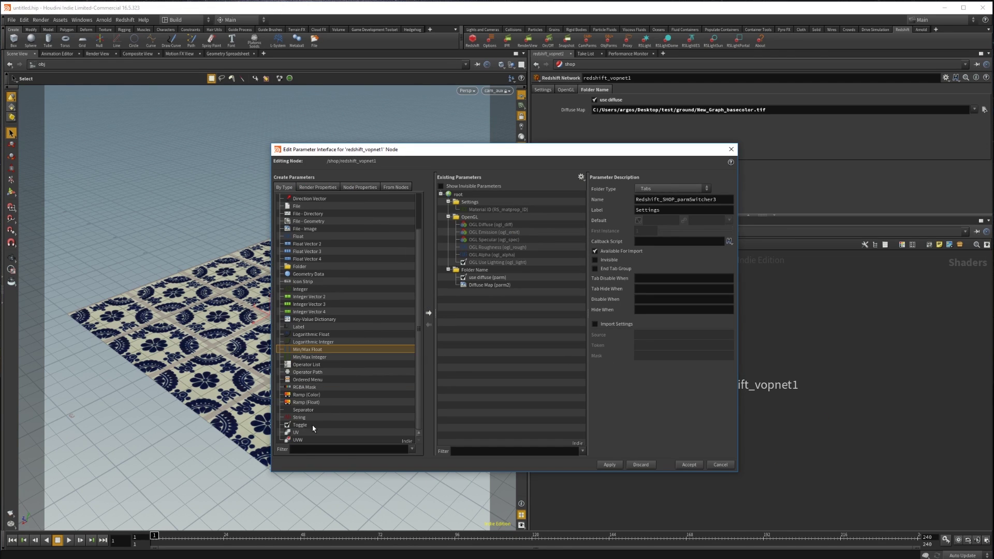
left_click_drag(312, 425, 473, 289)
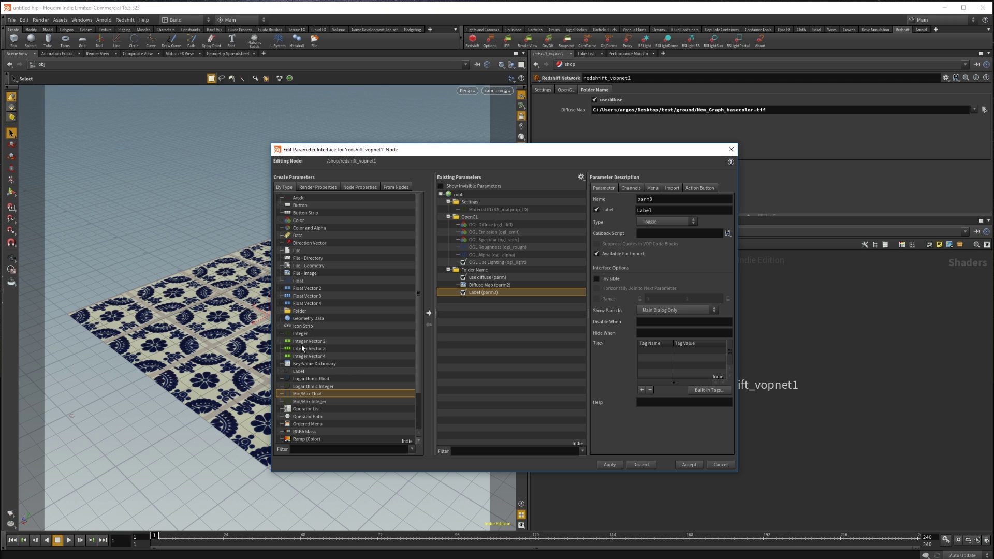
left_click_drag(304, 273, 471, 271)
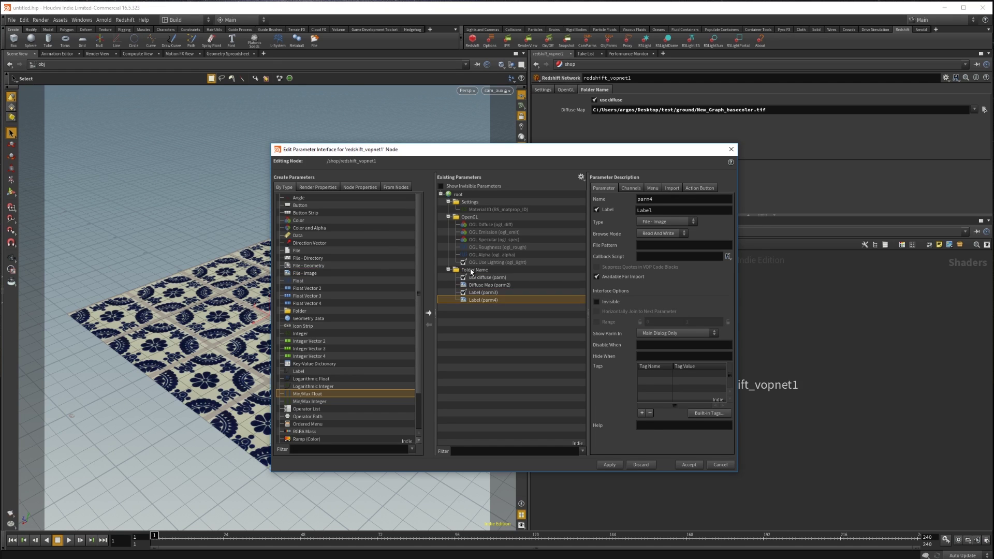
- Label the new toggle 'use displacement' and give it the use-displacement-map OpenGL tag
left_click(486, 294)
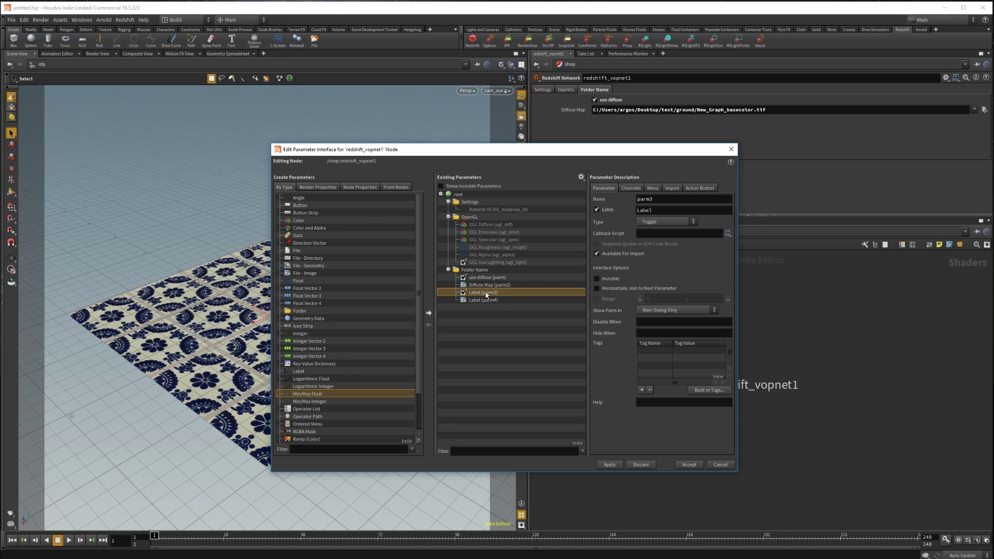
double_click(651, 211)
type("use displa")
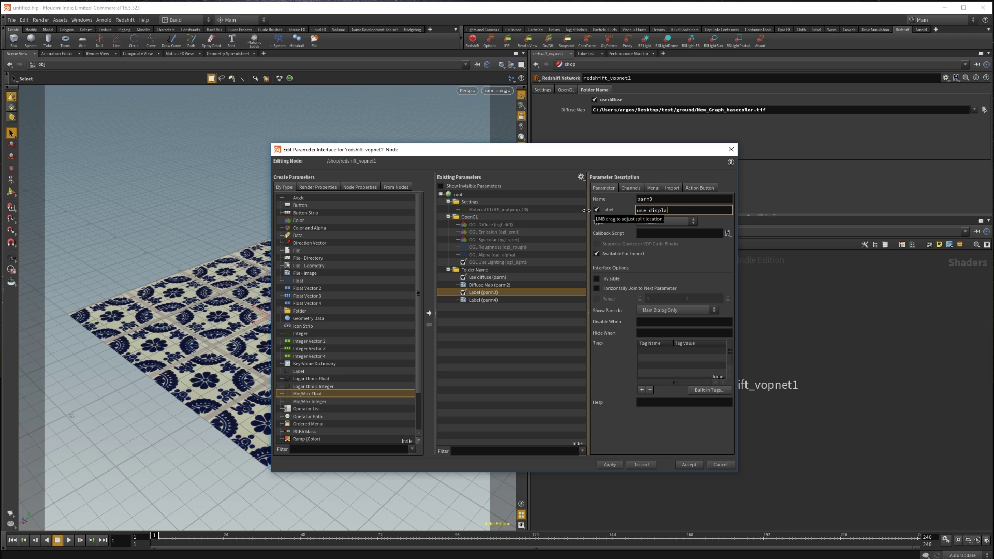
type("cement")
key("Return")
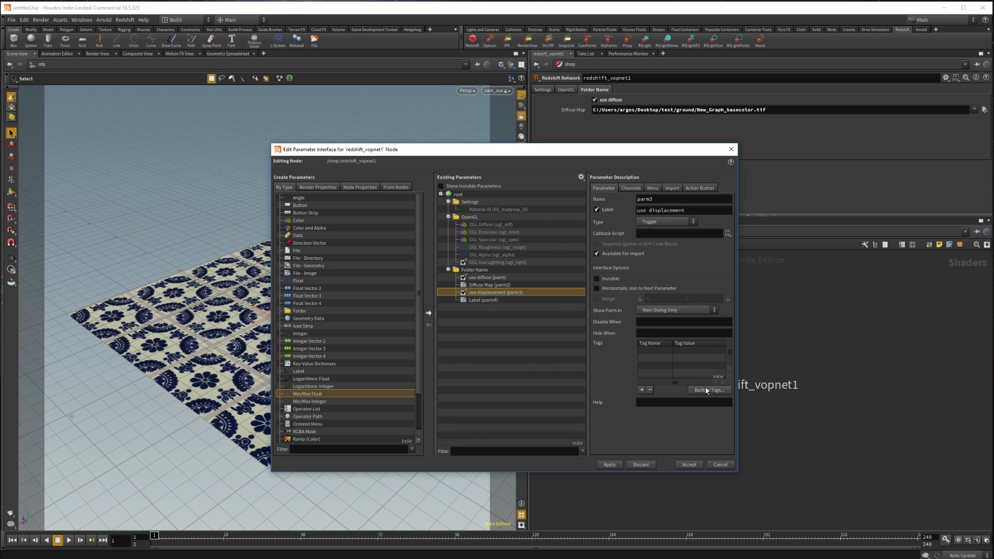
left_click(705, 389)
type("di")
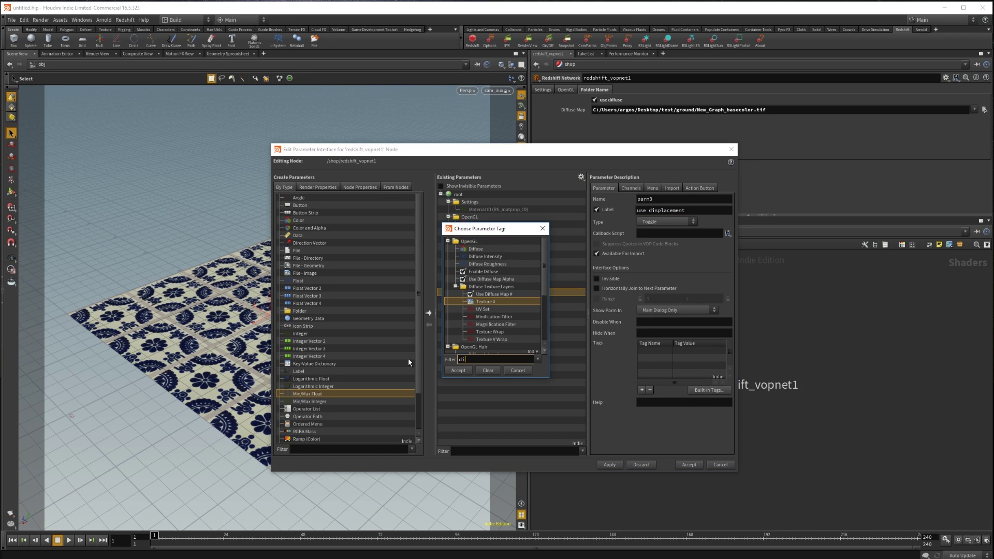
type("fsp")
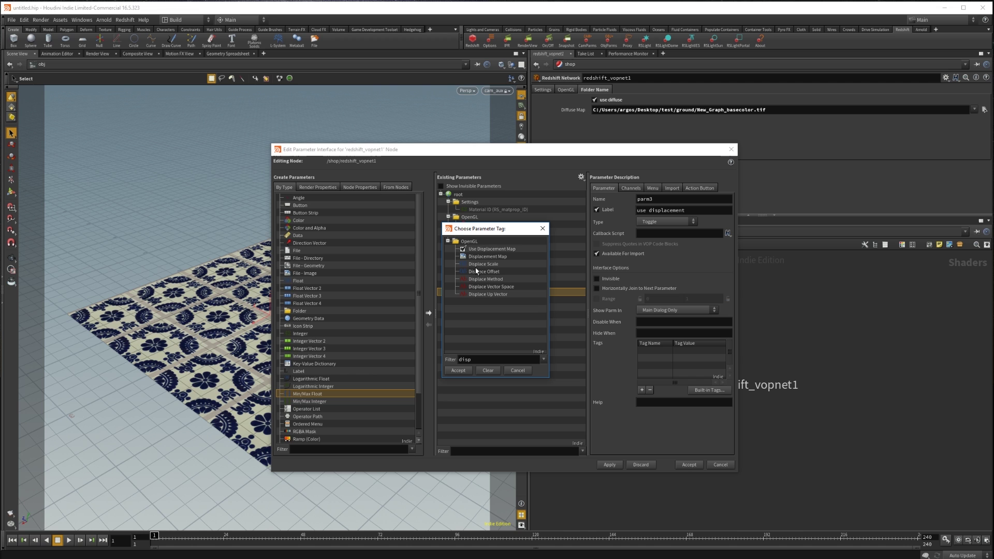
left_click(490, 248)
left_click(460, 370)
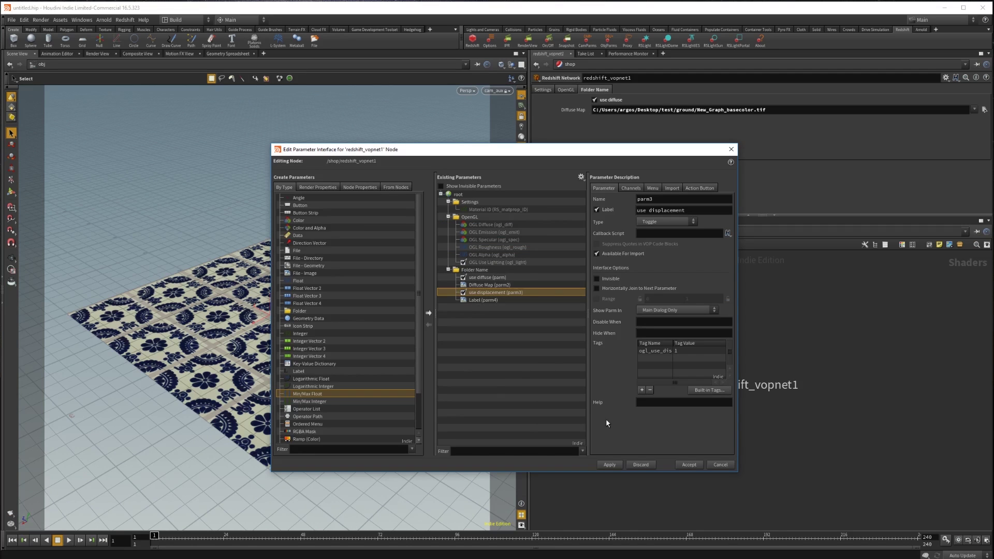
- Label parm4 'Displacement Map', tag it ogl_displac, then apply and accept
left_click(490, 298)
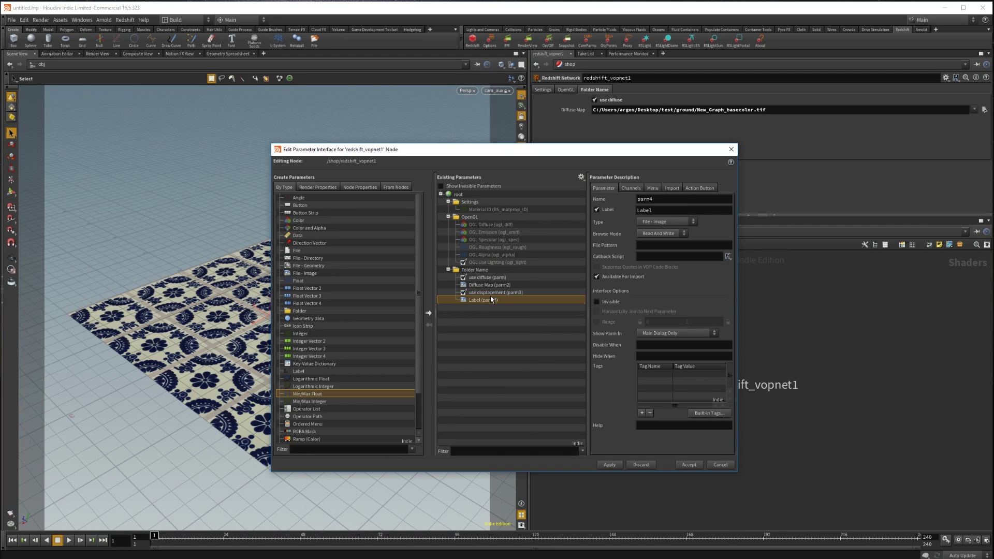
double_click(646, 210)
type("Disp")
type("lacement Map")
key("Return")
left_click(707, 414)
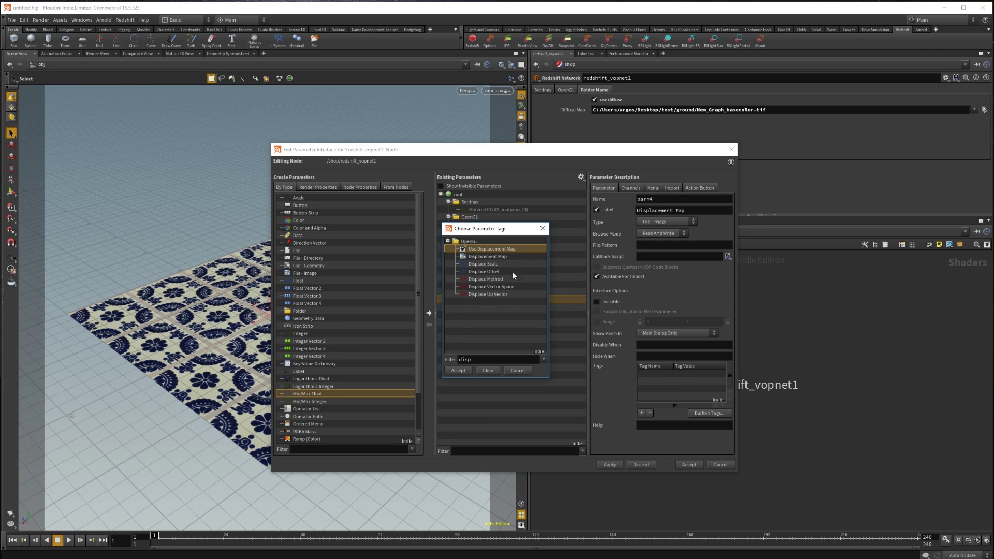
key("Down")
left_click(458, 371)
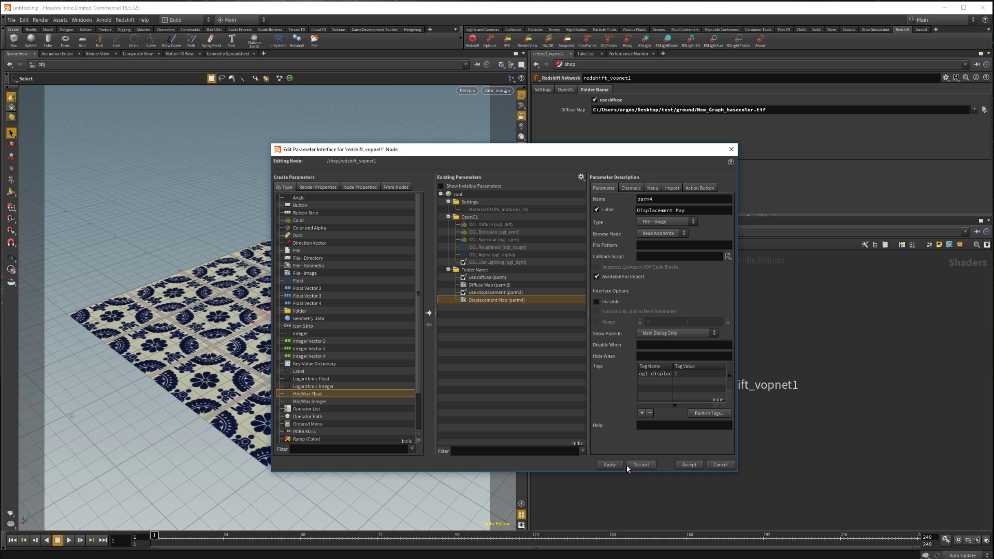
left_click(610, 465)
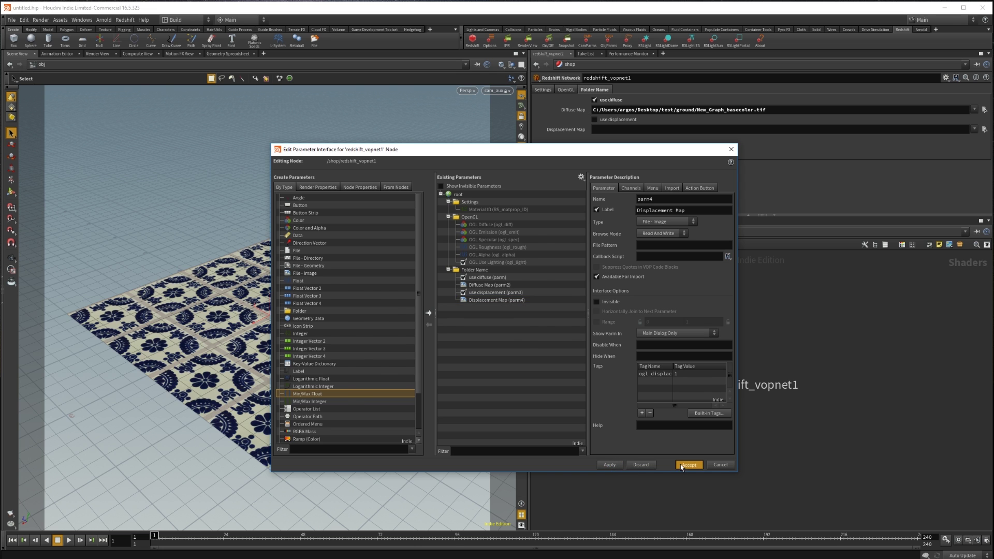
left_click(698, 465)
- Load New_Graph_height.tif as the Displacement Map so the tiled plane displaces
left_click(983, 129)
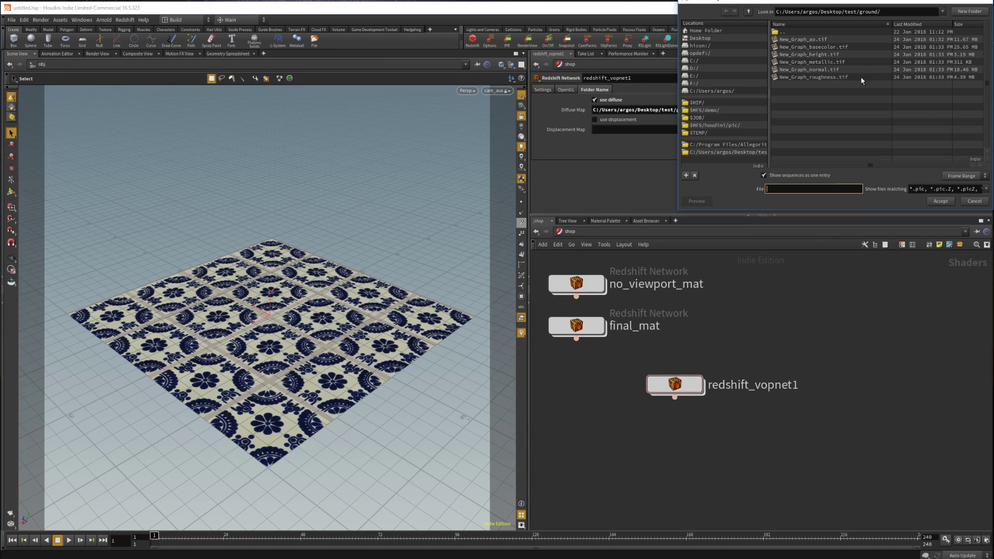
double_click(828, 56)
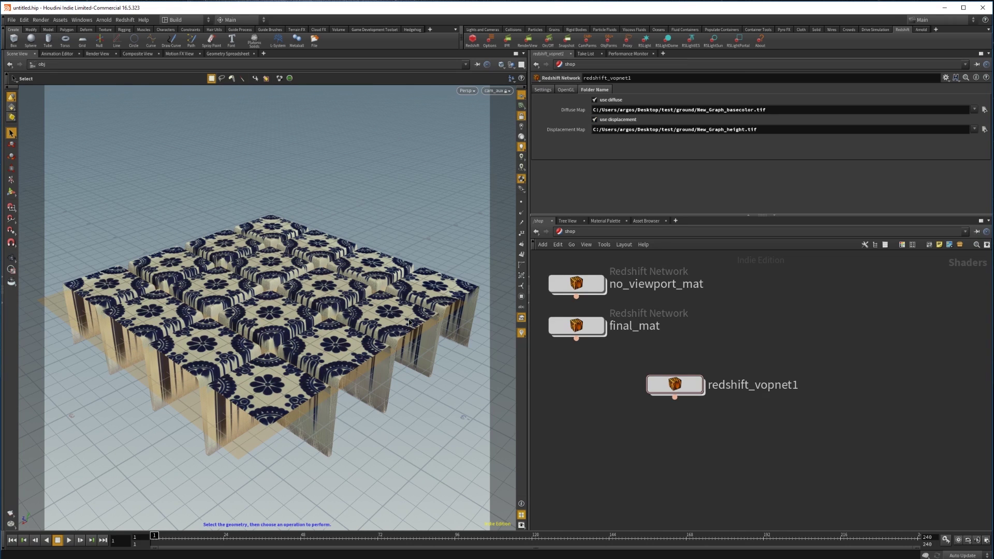
right_click(673, 384)
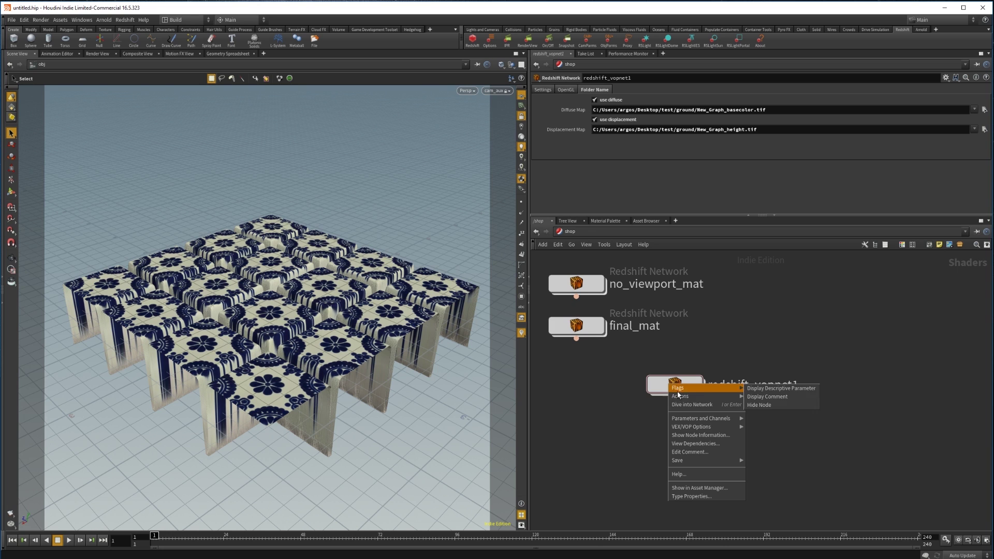
- Add a float parameter 'Displacement Scale' with the ogl_displac tag, then apply and accept
mouse_move(700, 418)
left_click(777, 466)
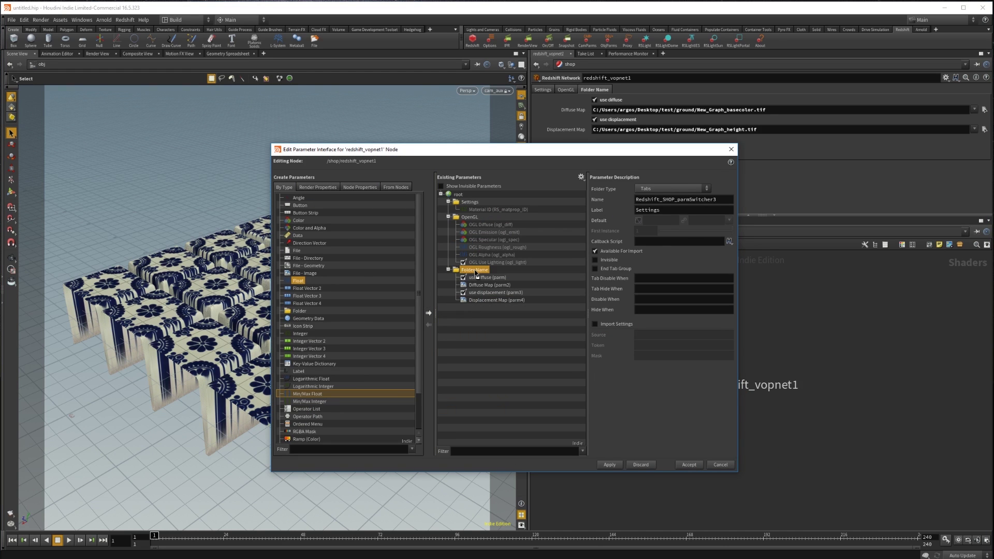
left_click_drag(303, 281, 475, 272)
double_click(663, 210)
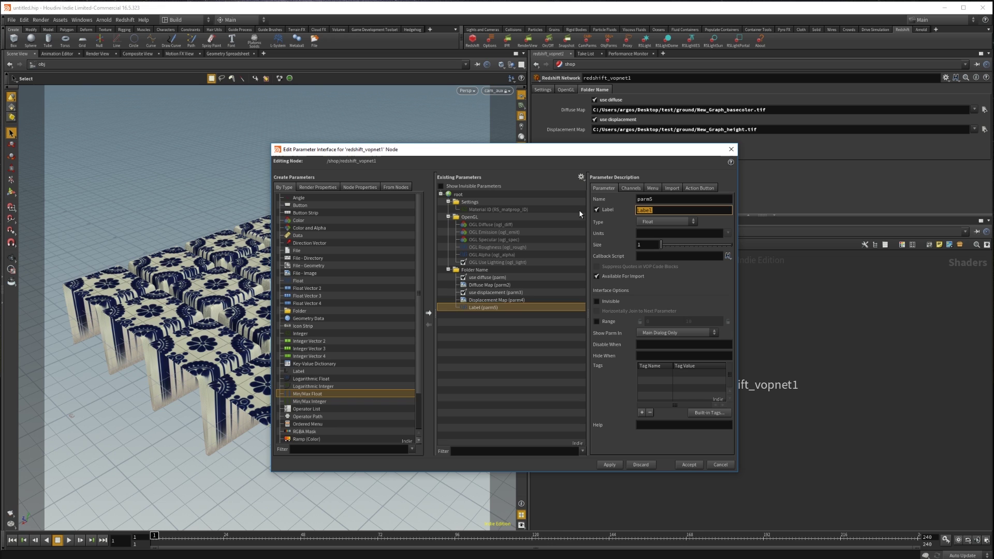
type("Displacement Scale")
key("Return")
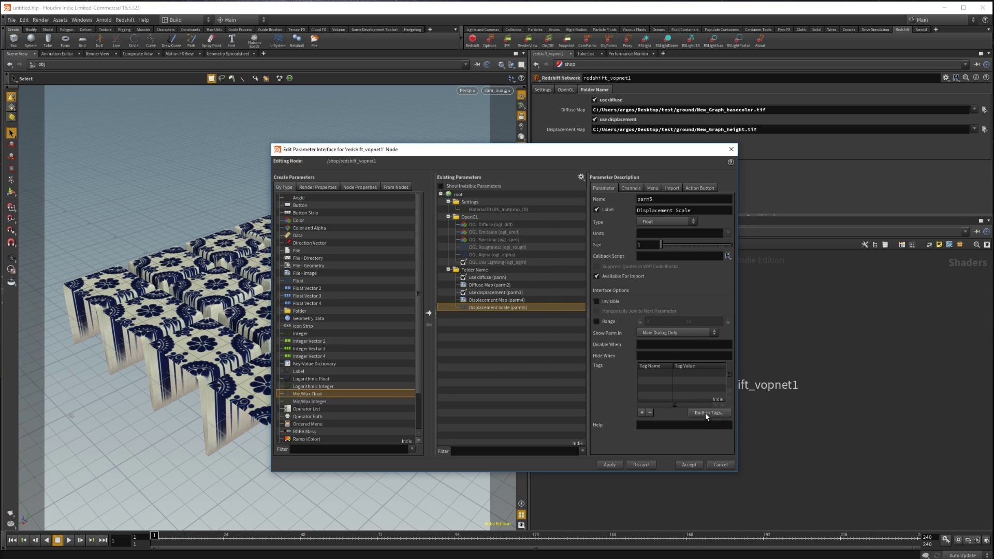
left_click(707, 413)
double_click(484, 264)
left_click(619, 466)
left_click(686, 465)
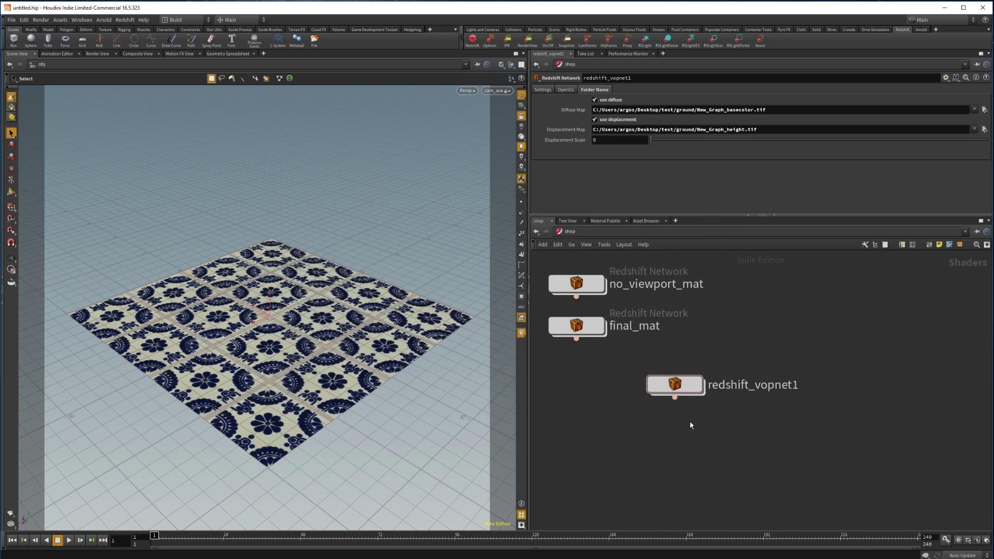
- Raise Displacement Scale to about 0.55 and start a Redshift IPR render
left_click_drag(649, 141, 668, 146)
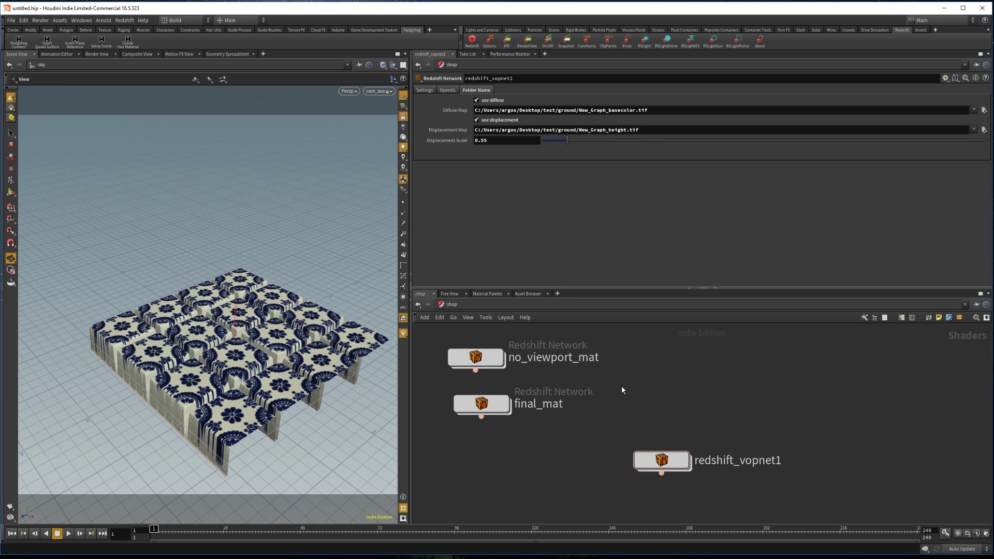
left_click(530, 43)
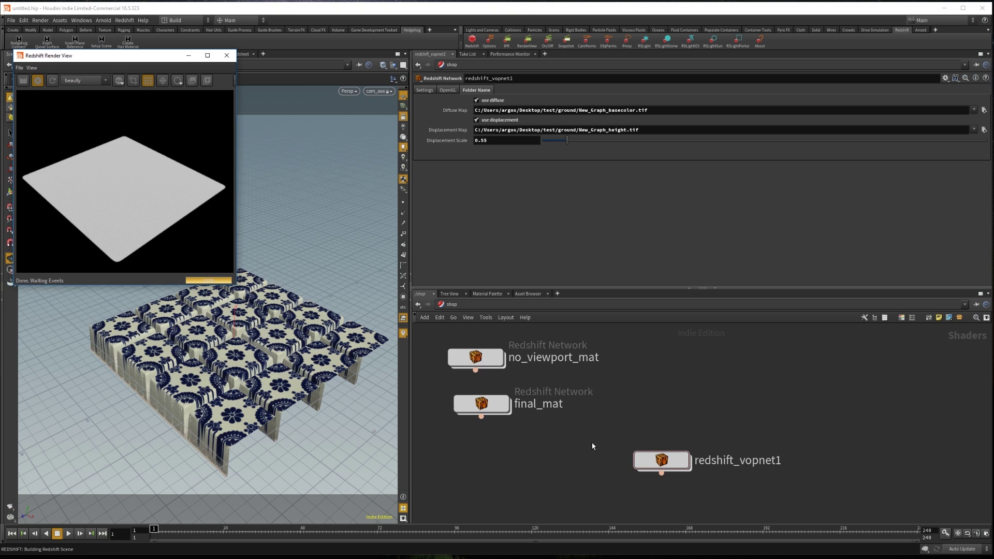
- Add an RS TextureSampler node inside redshift_vopnet1 beside Material1
double_click(640, 458)
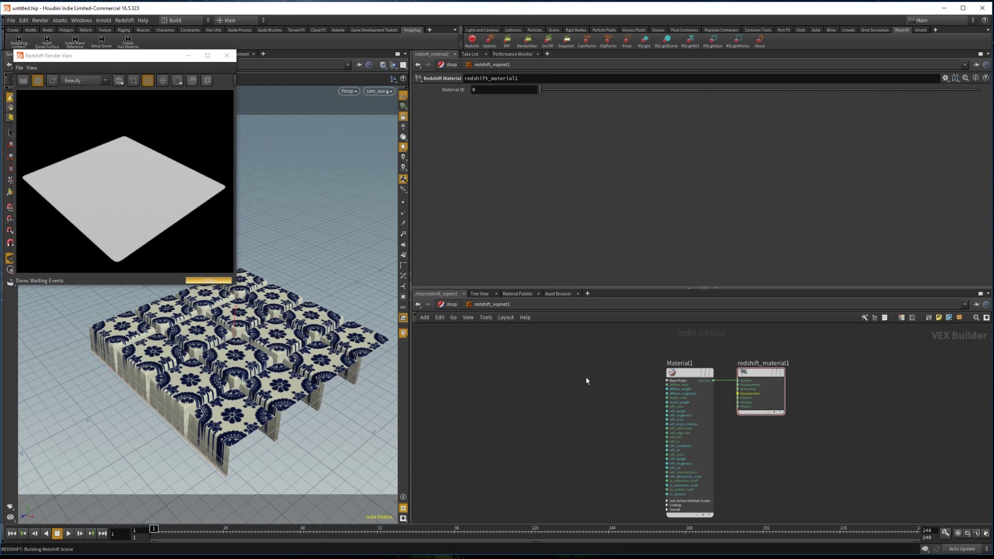
key("Tab")
type("t")
key("Return")
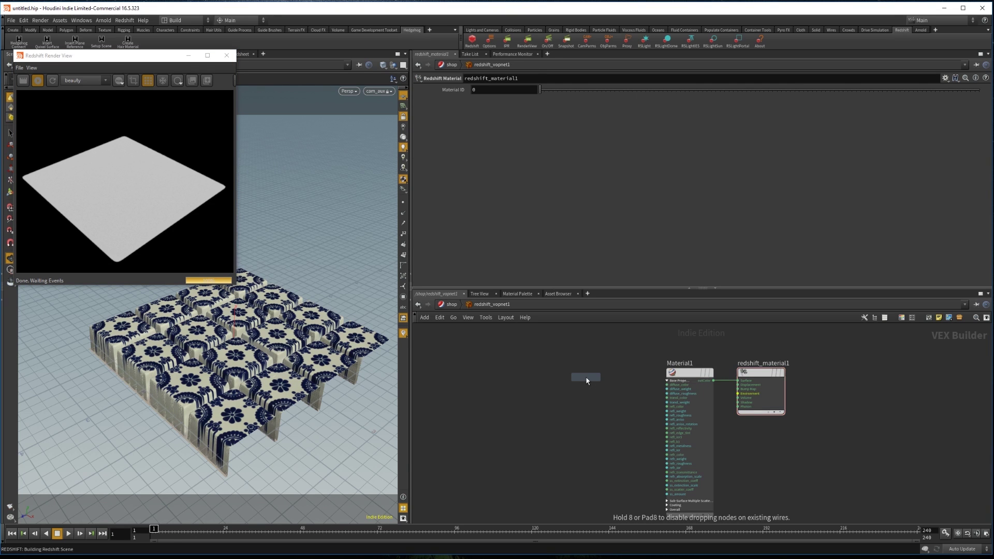
left_click(585, 377)
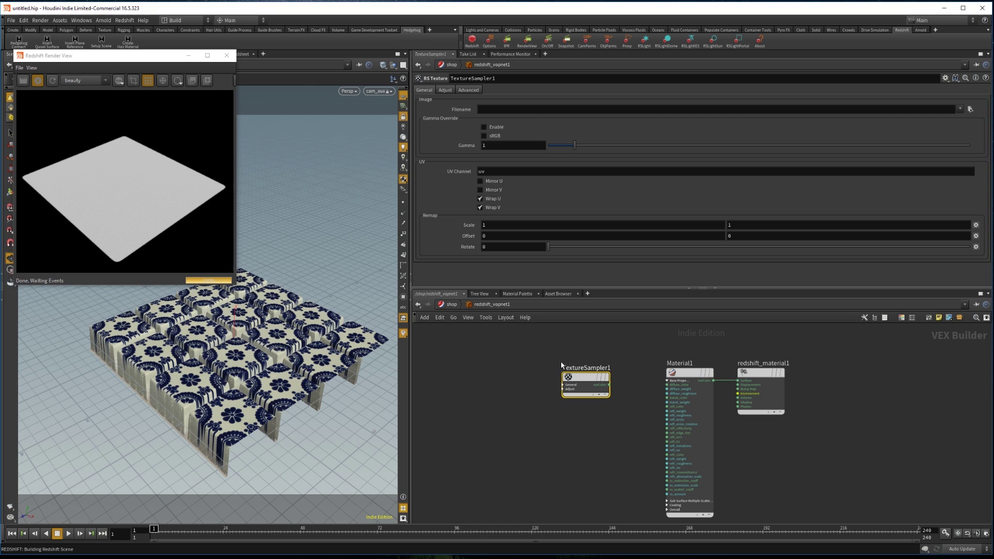
- Copy the Diffuse Map parameter from redshift_vopnet1 at the shader networks level
left_click(451, 305)
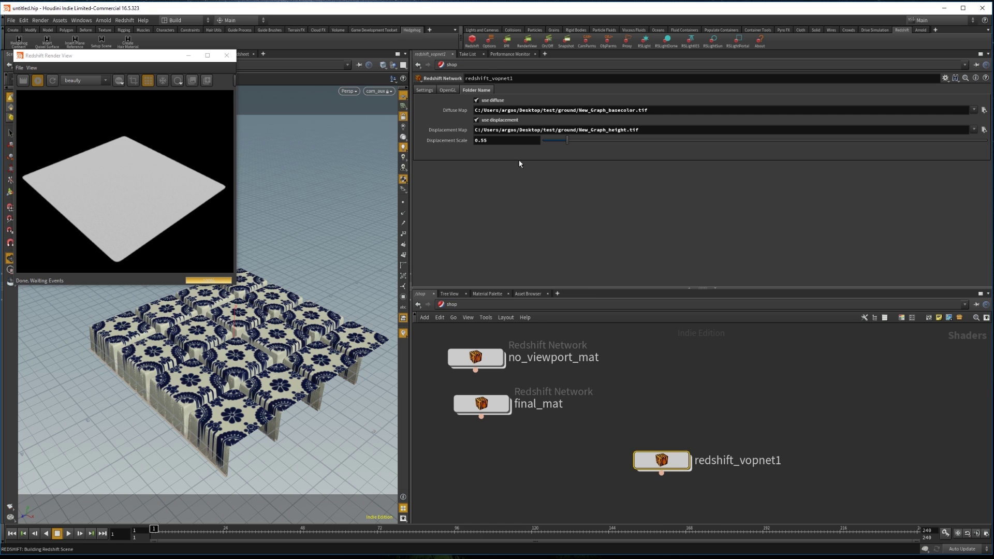
right_click(462, 110)
left_click(477, 156)
- Link TextureSampler1's filename to Diffuse Map, enable sRGB, and wire it into Material1 diffuse_color
double_click(660, 460)
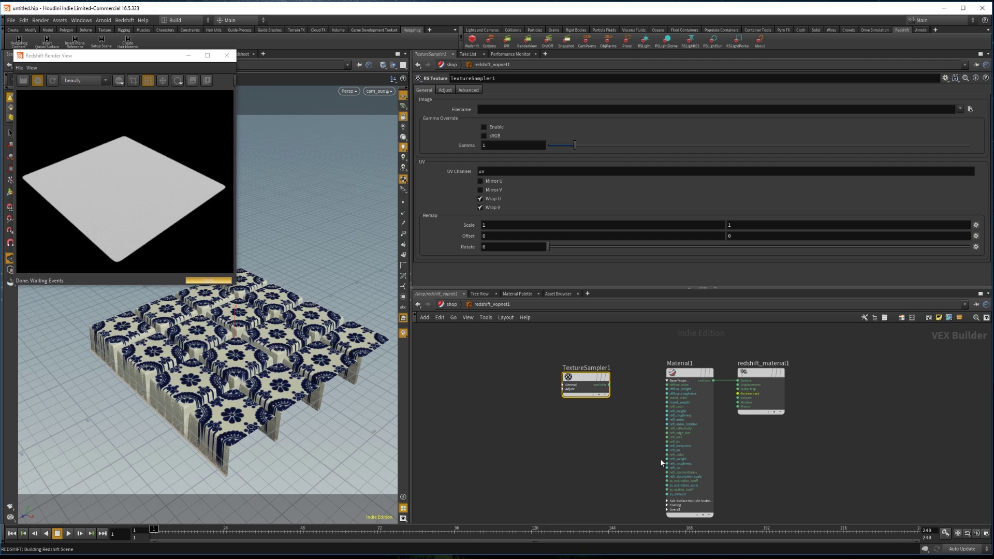
right_click(495, 111)
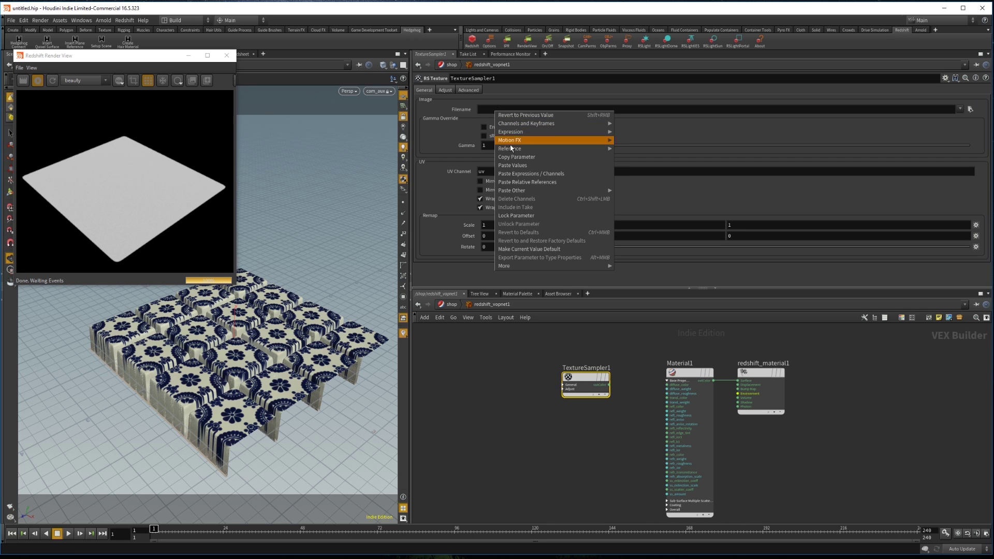
left_click(512, 173)
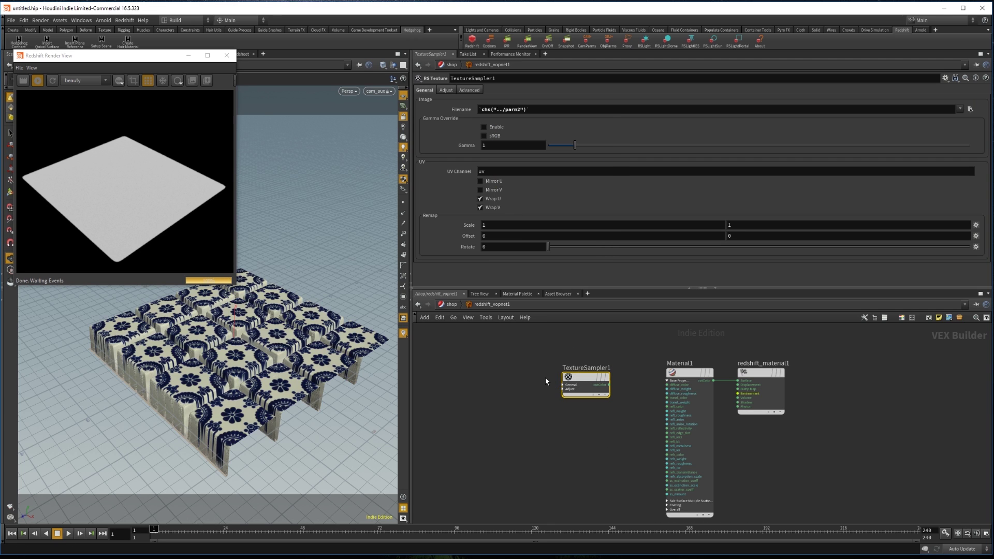
left_click(495, 127)
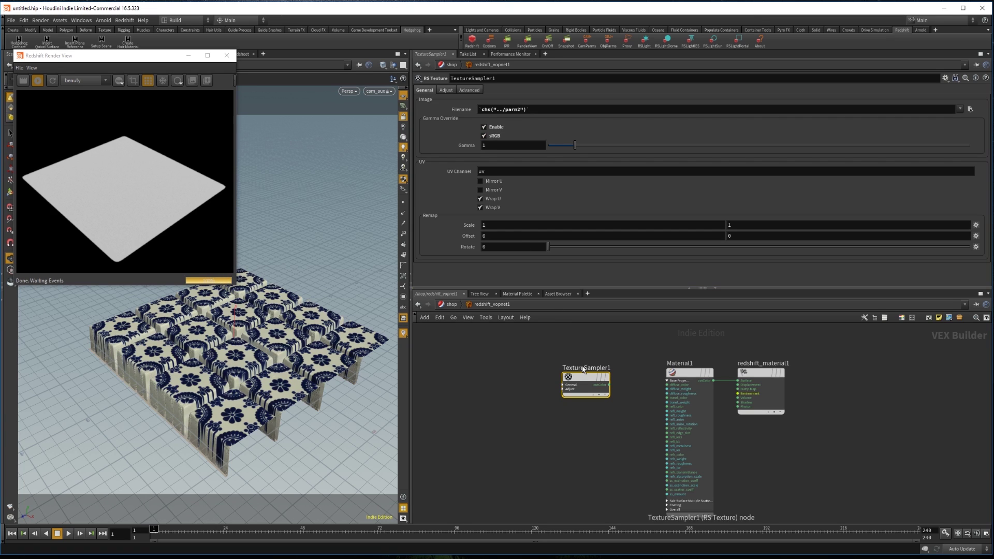
left_click(609, 385)
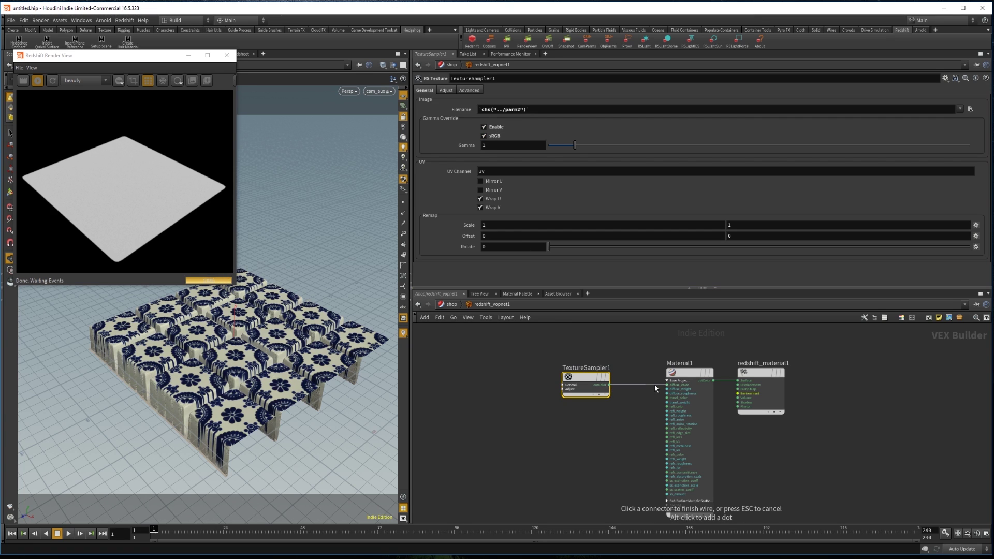
left_click(655, 385)
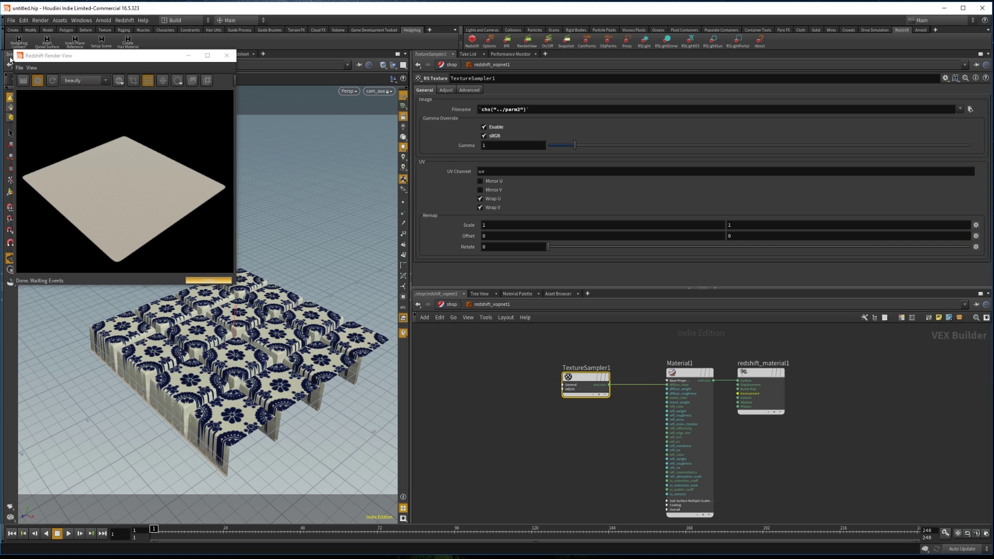
- Re-render the Redshift IPR and drag Displacement Scale to about 0.49
left_click(37, 81)
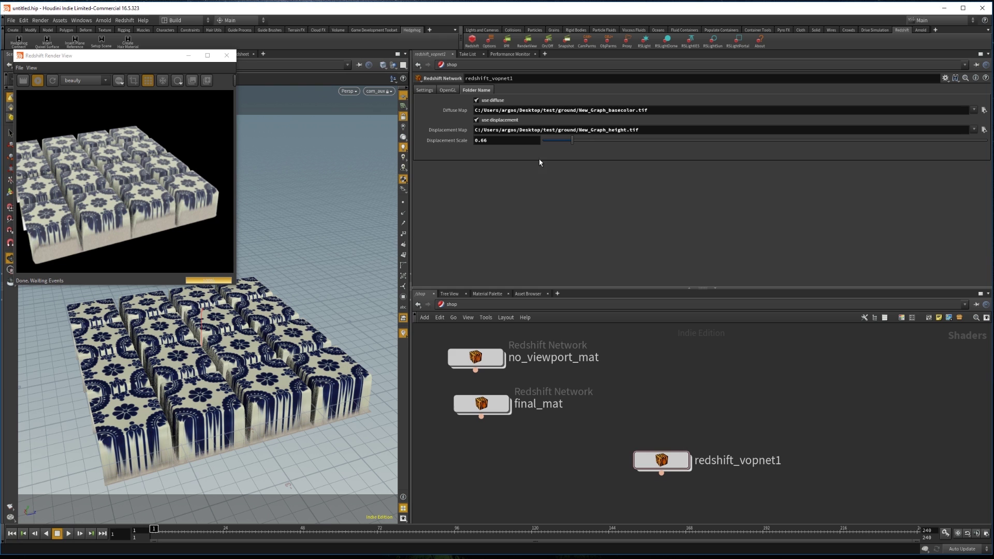
mouse_move(571, 140)
left_mouse_down()
mouse_move(624, 140)
mouse_move(564, 141)
left_mouse_up()
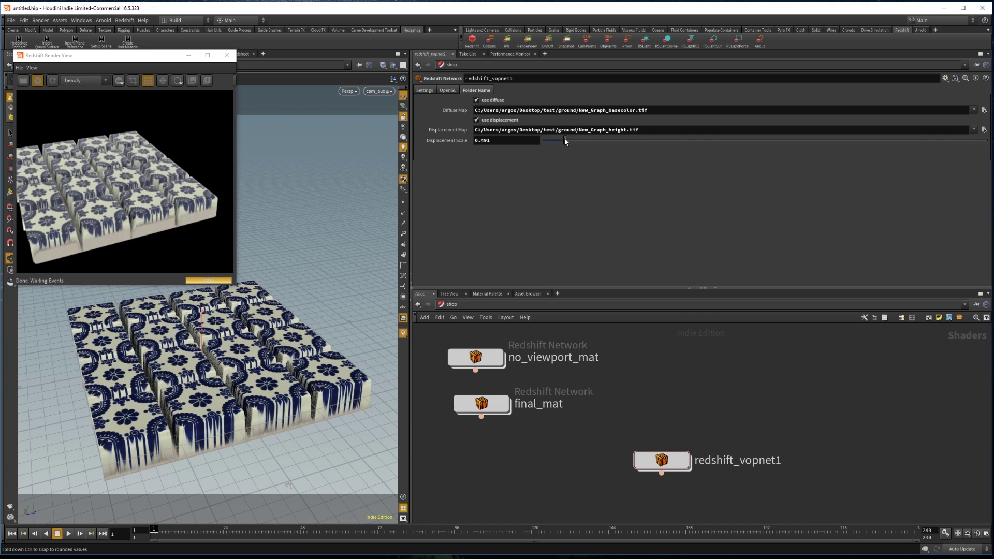